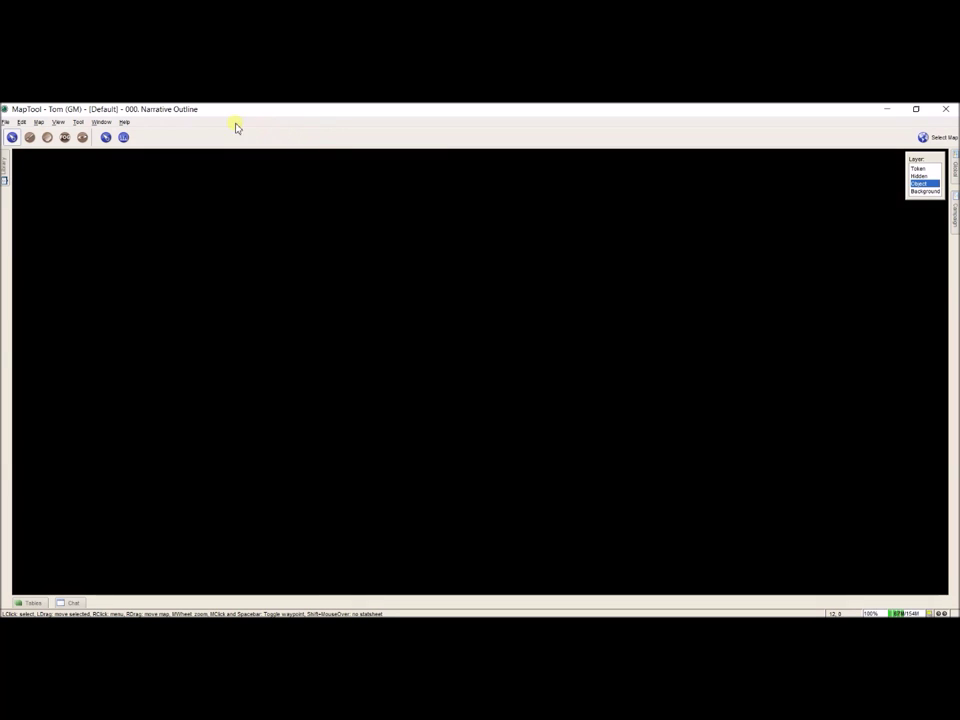
# Turn off Player Visible in the Map menu so players cannot see the current map.
pyautogui.click(38, 122)
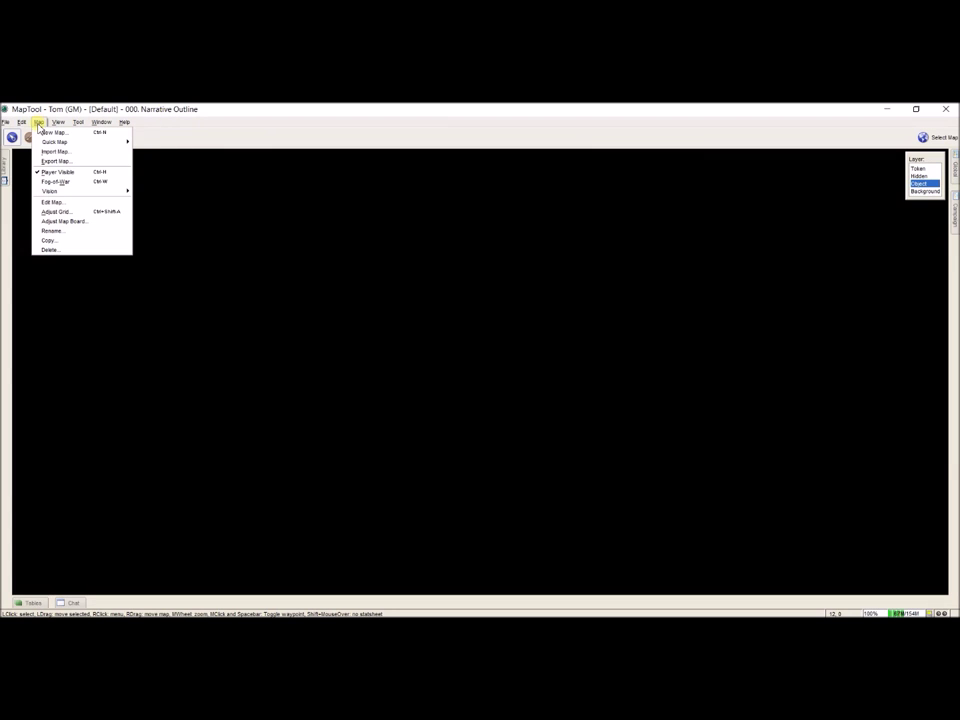
pyautogui.click(46, 174)
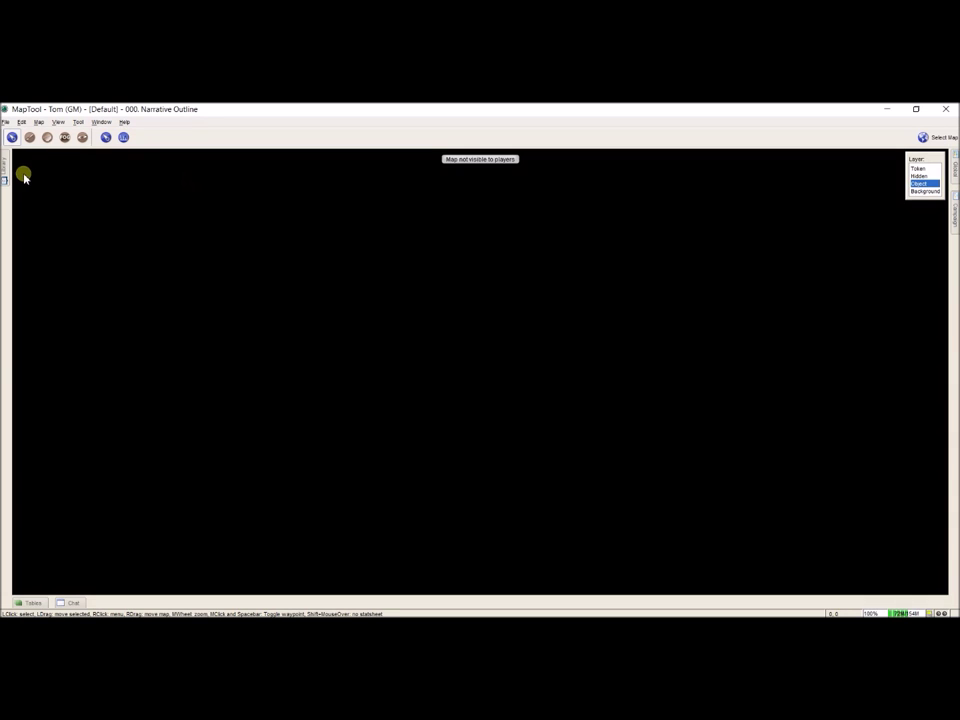
pyautogui.moveTo(5, 176)
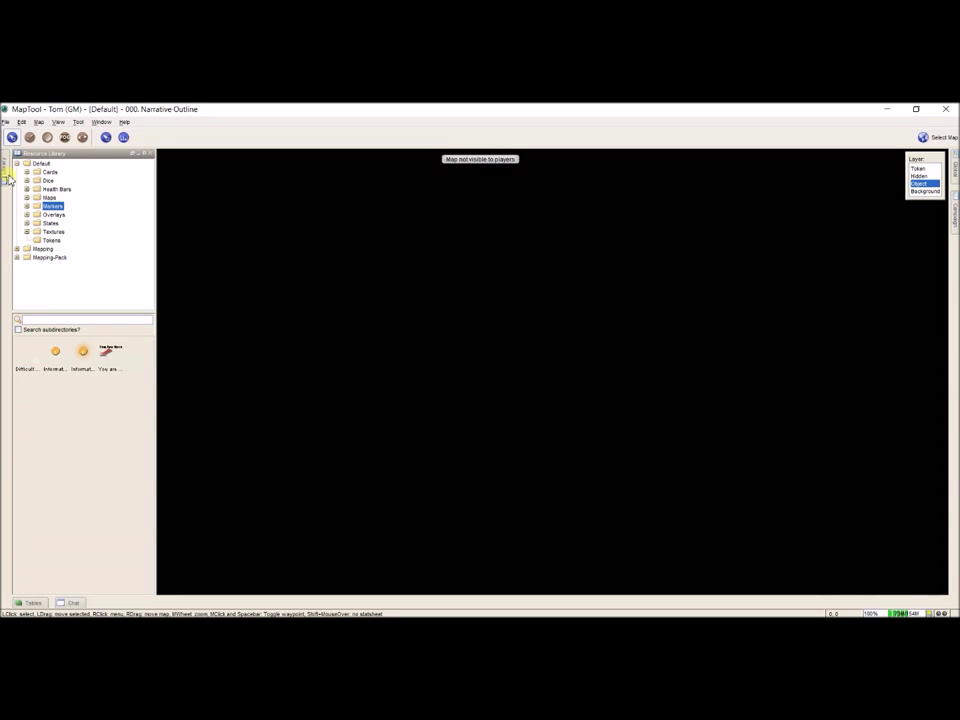
# Drag the Information marker from the Library onto the map and adjust its position.
pyautogui.moveTo(54, 353); pyautogui.dragTo(230, 208)
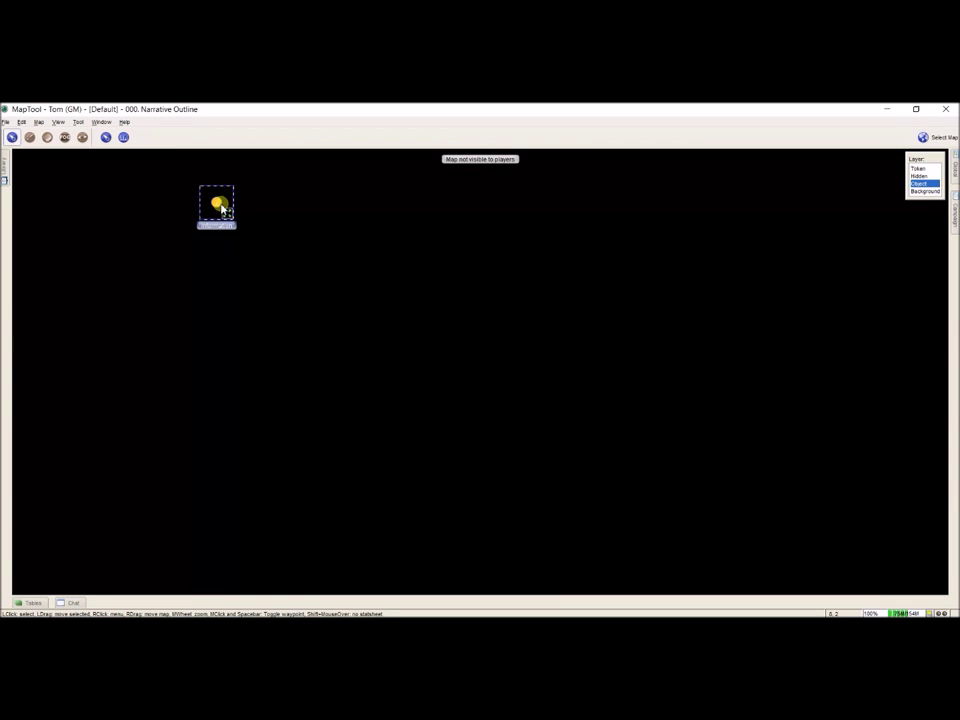
pyautogui.moveTo(228, 207); pyautogui.dragTo(165, 240)
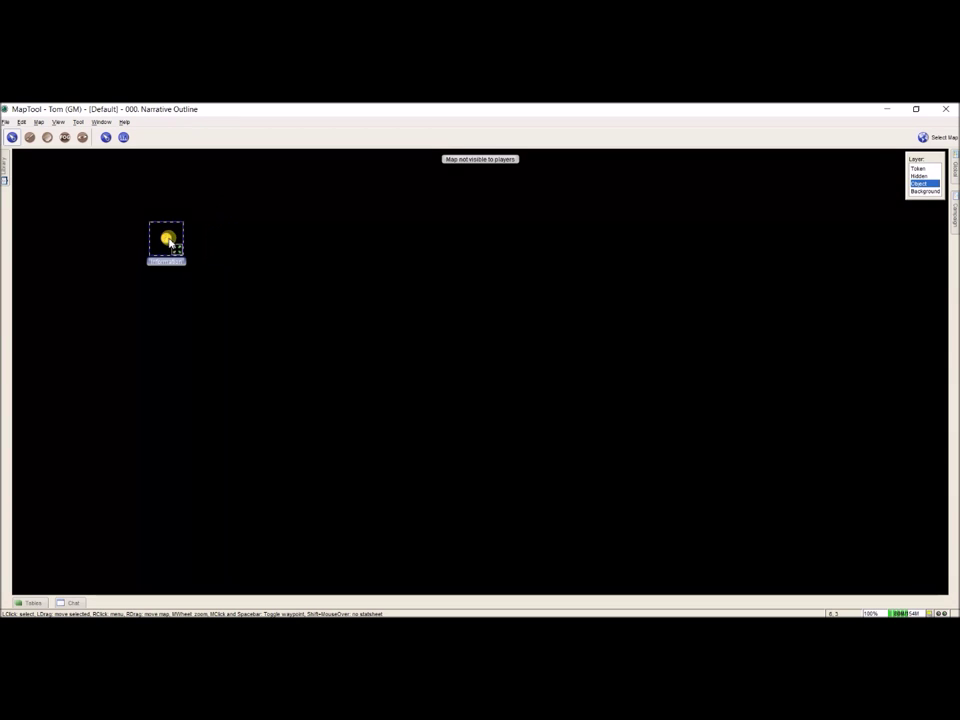
pyautogui.moveTo(247, 207); pyautogui.dragTo(324, 241)
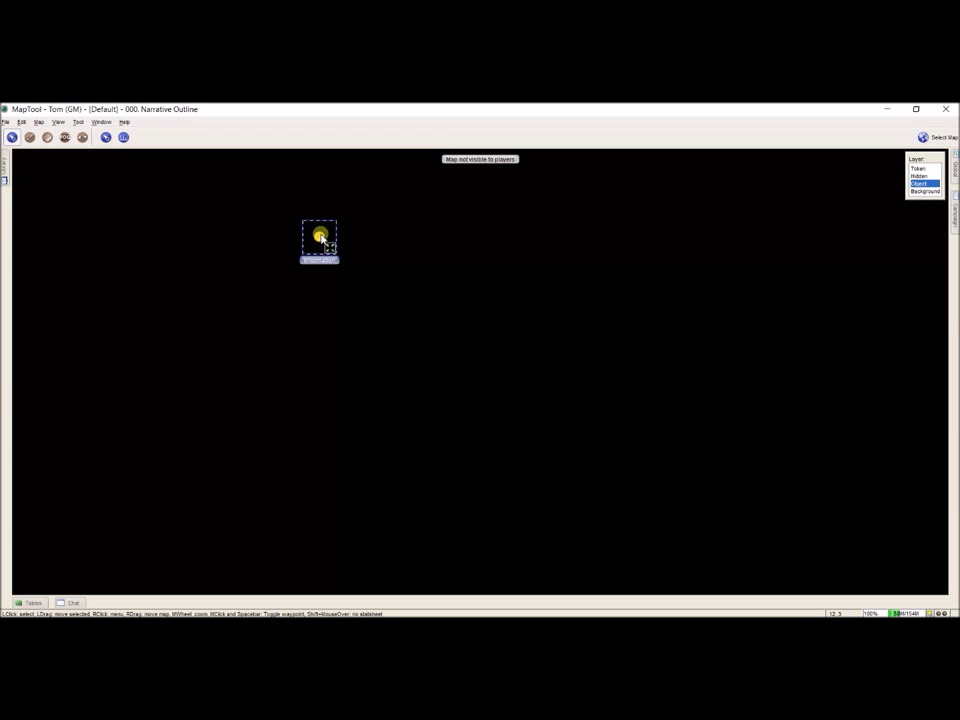
pyautogui.rightClick(322, 238)
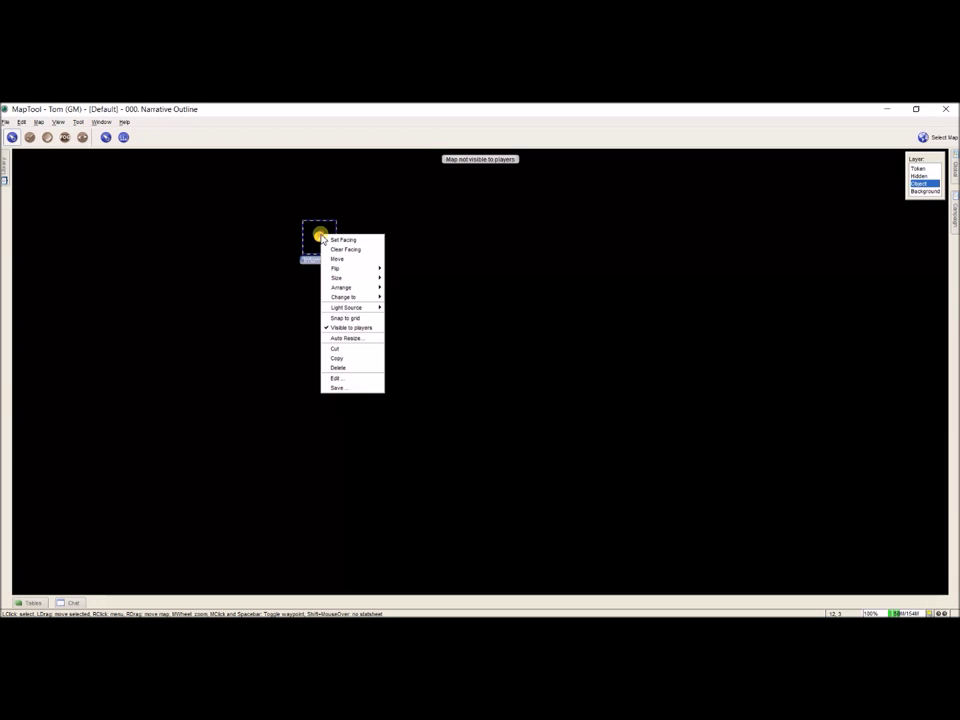
# Snap the Information token to the grid, resize it to Large, and move it top-left.
pyautogui.click(345, 319)
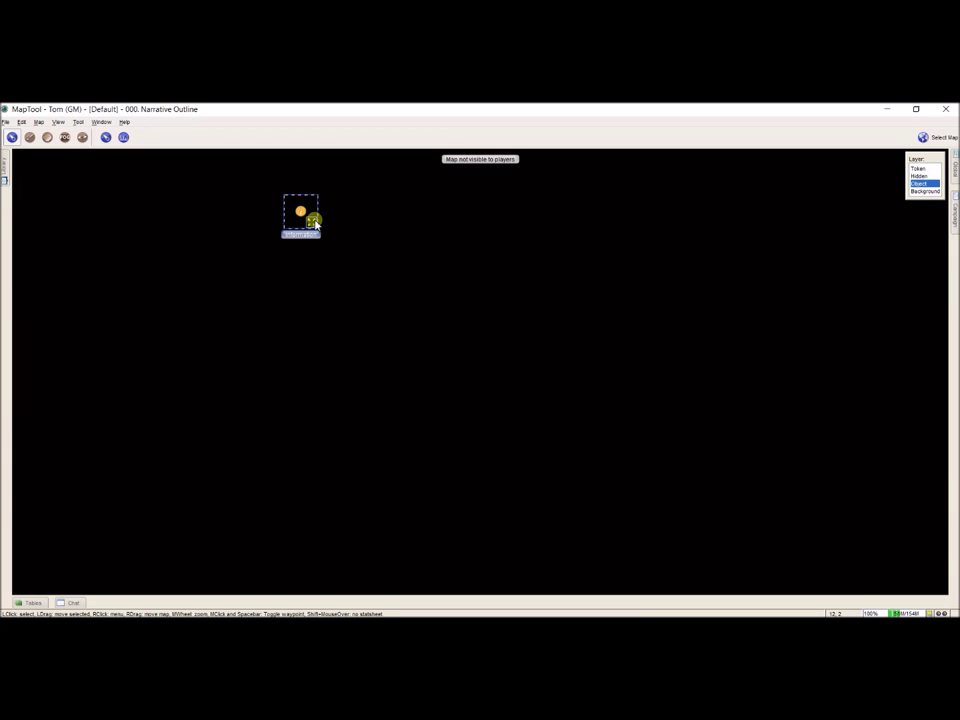
pyautogui.moveTo(313, 216); pyautogui.dragTo(266, 223)
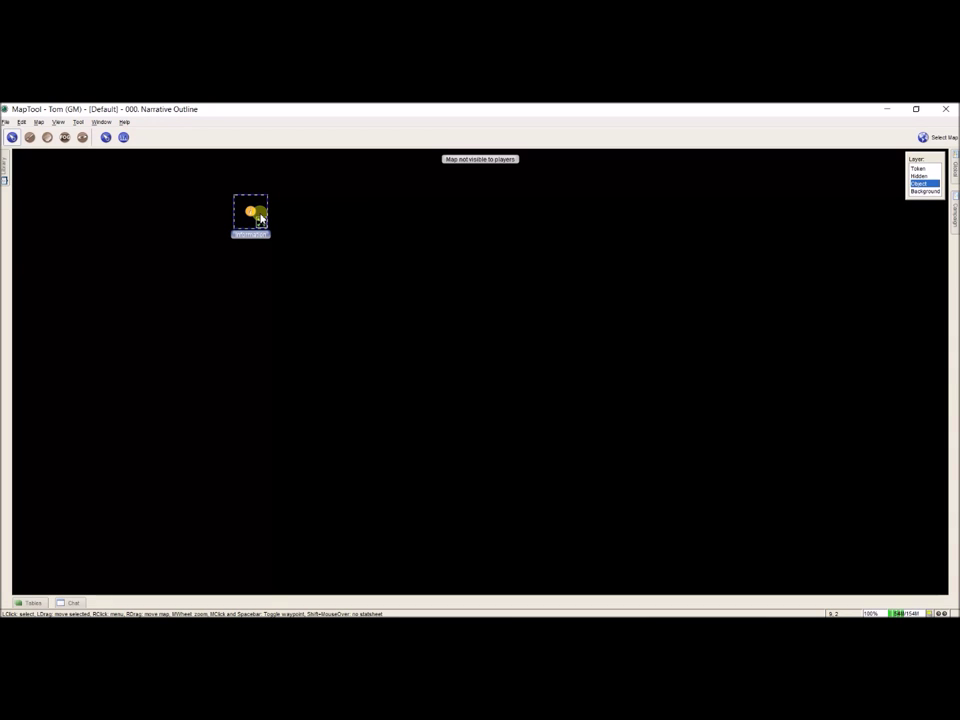
pyautogui.rightClick(260, 218)
pyautogui.moveTo(295, 261)
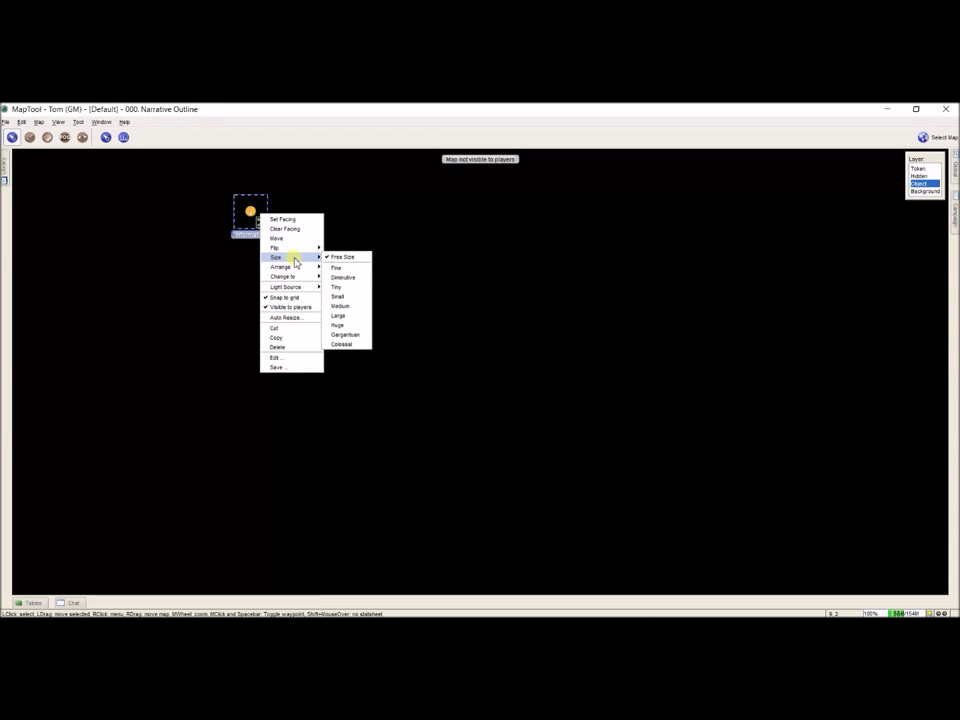
pyautogui.click(352, 316)
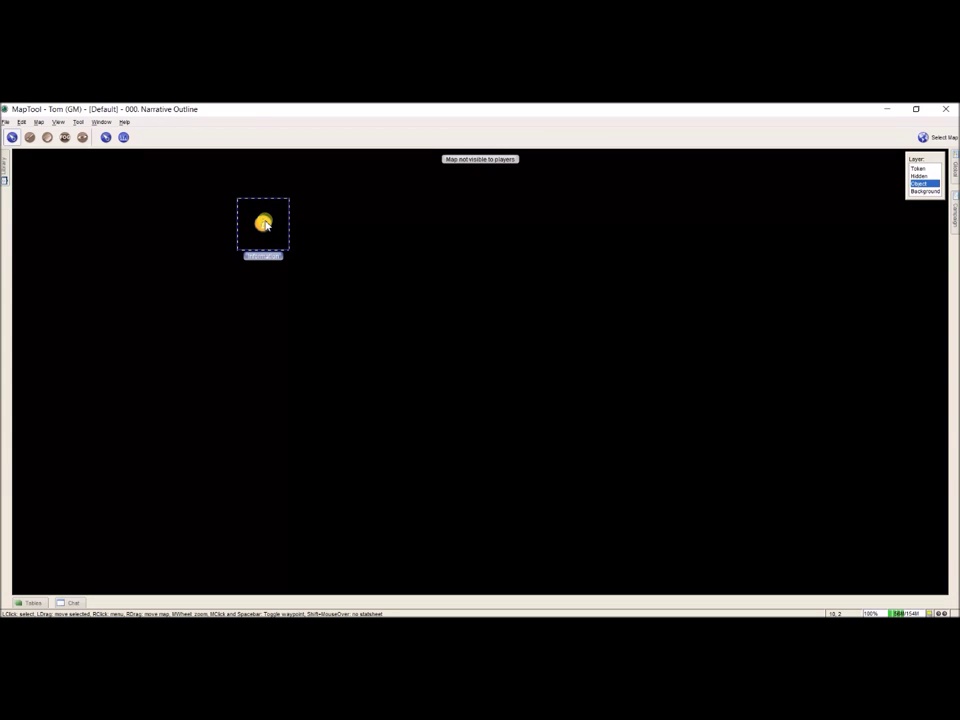
pyautogui.moveTo(265, 228); pyautogui.dragTo(60, 193)
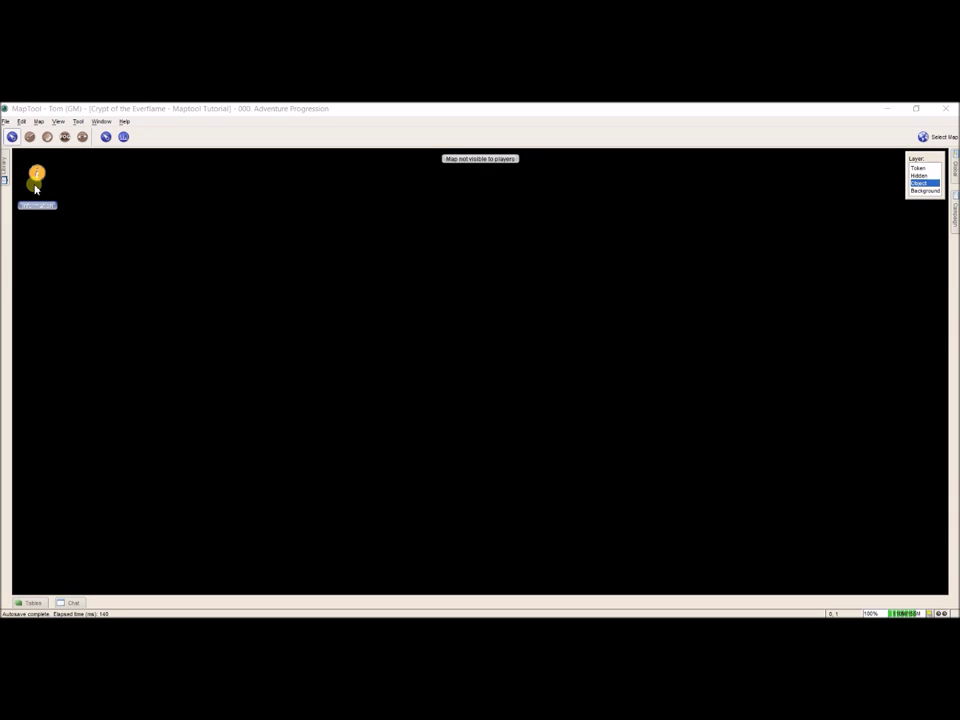
# Open the Edit Token dialog for the Information token and select its name.
pyautogui.rightClick(36, 188)
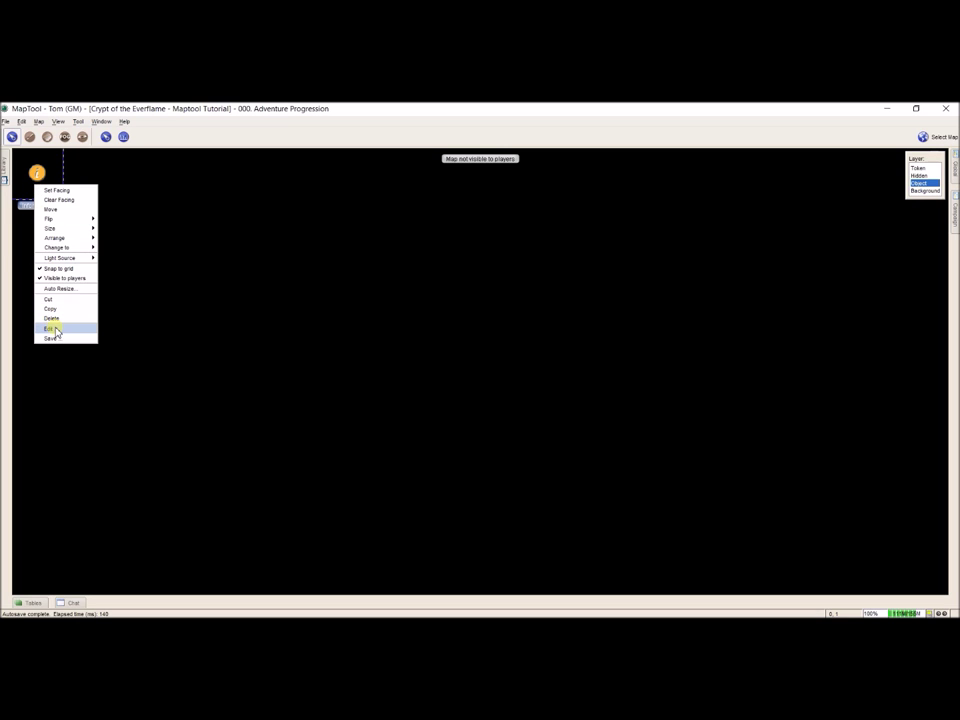
pyautogui.click(182, 298)
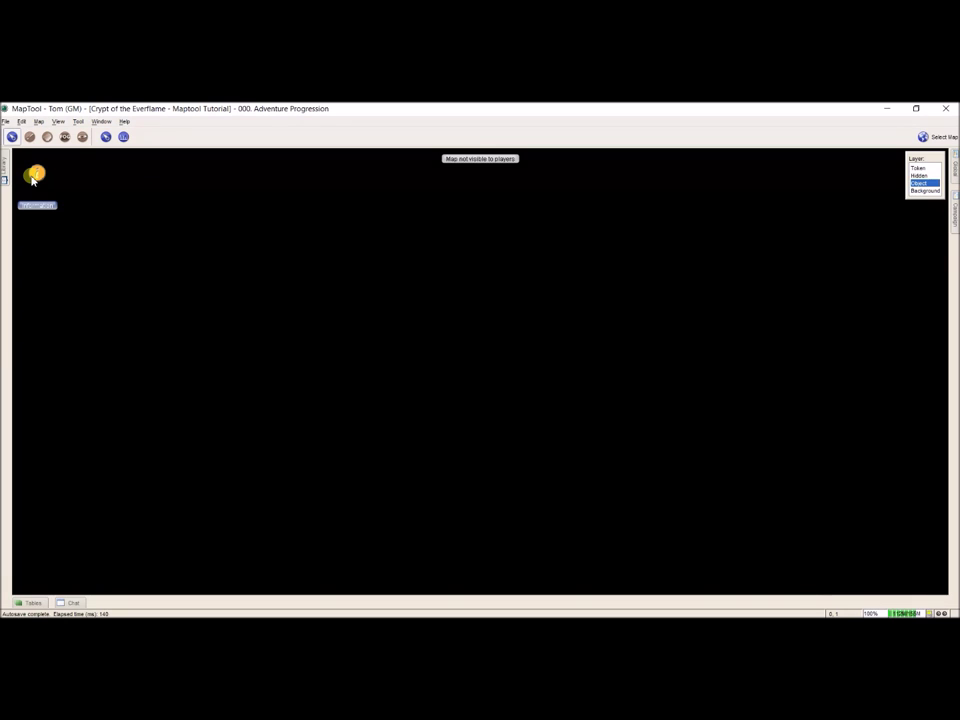
pyautogui.doubleClick(33, 176)
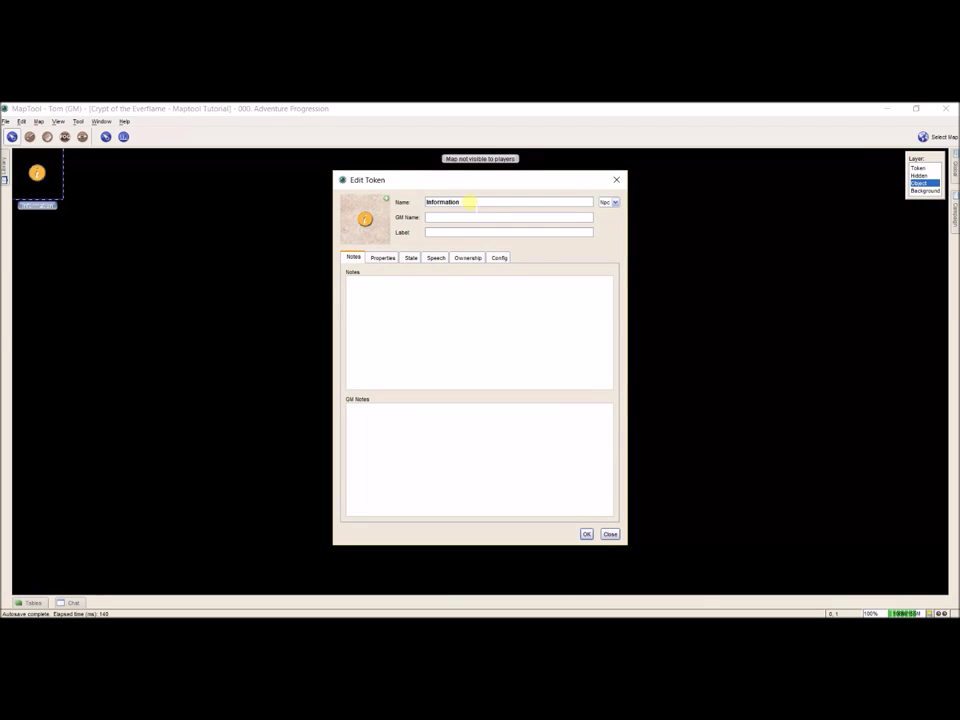
pyautogui.doubleClick(468, 203)
pyautogui.click(471, 203)
pyautogui.click(466, 217)
pyautogui.click(367, 281)
pyautogui.click(170, 625)
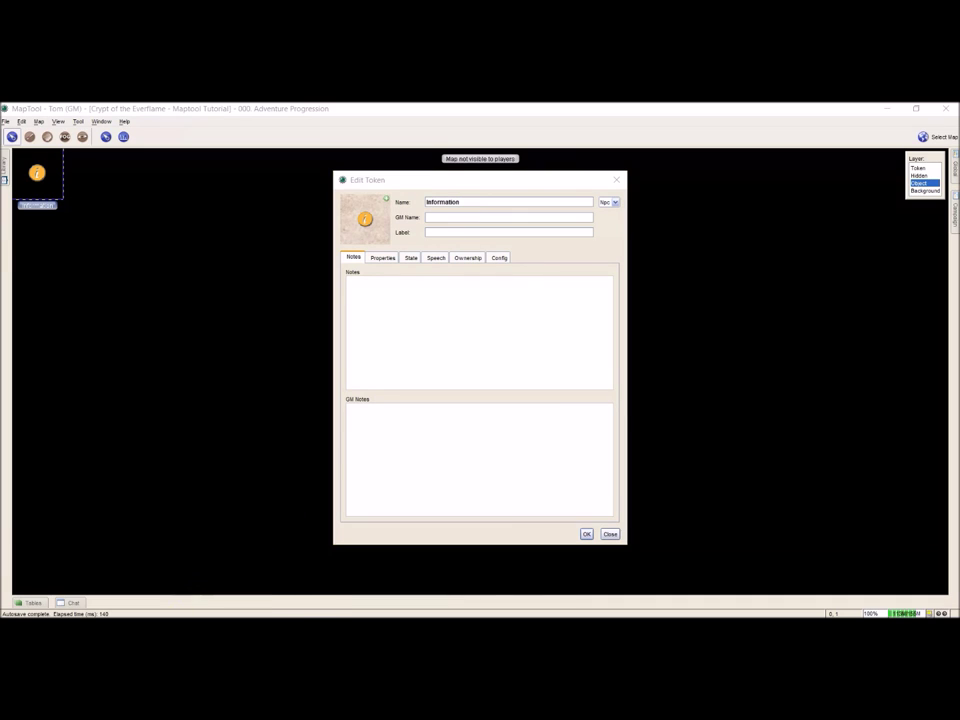
# In the Crypt of the Everflame document, remove the opening background text through "danger." on page 2.
pyautogui.click(133, 567)
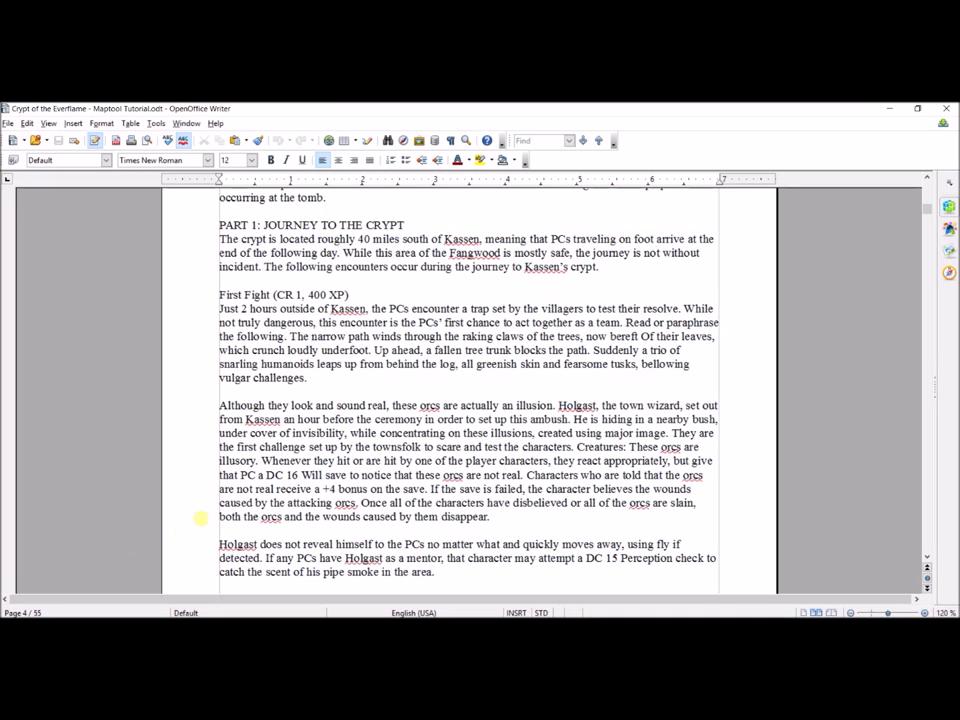
pyautogui.scroll(20, 320, 404)
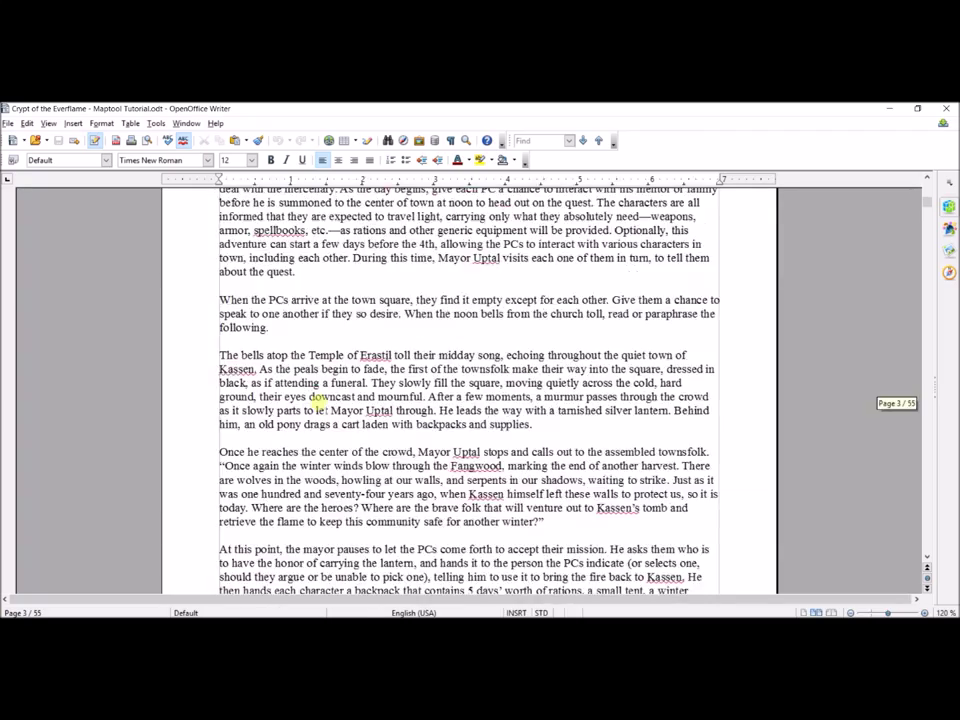
pyautogui.scroll(20, 318, 404)
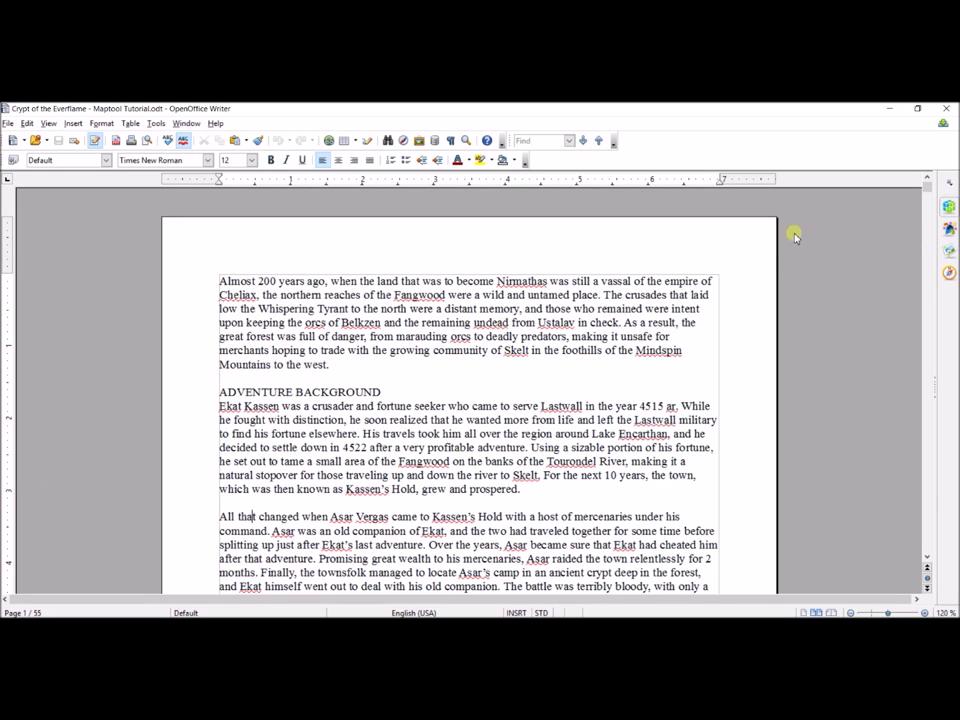
pyautogui.scroll(-2, 603, 316)
pyautogui.scroll(2, 603, 316)
pyautogui.scroll(-2, 603, 316)
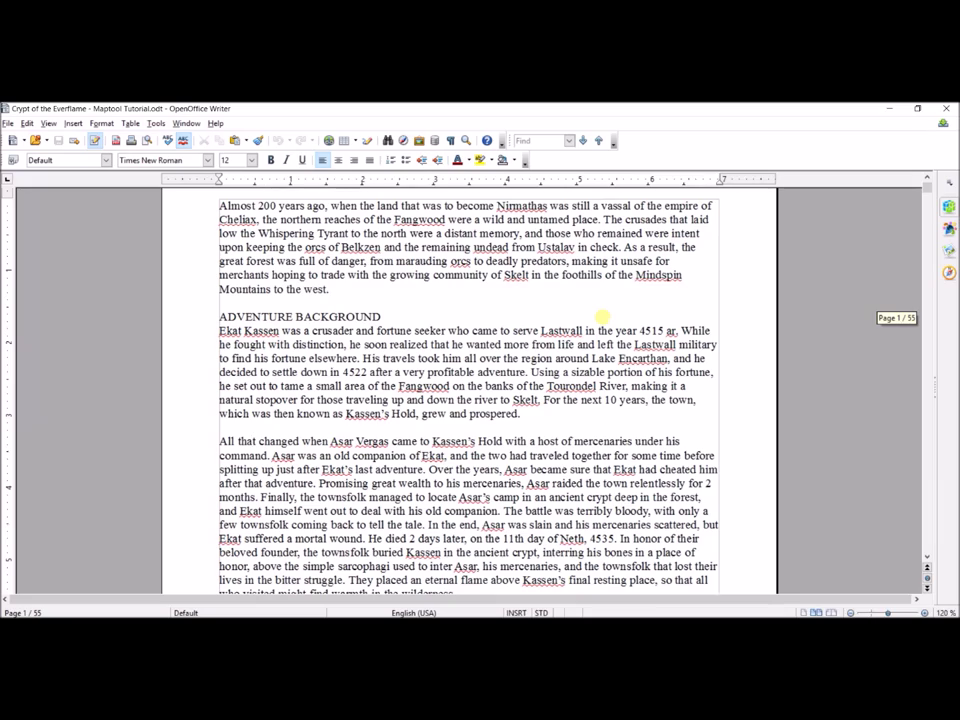
pyautogui.scroll(-1, 604, 316)
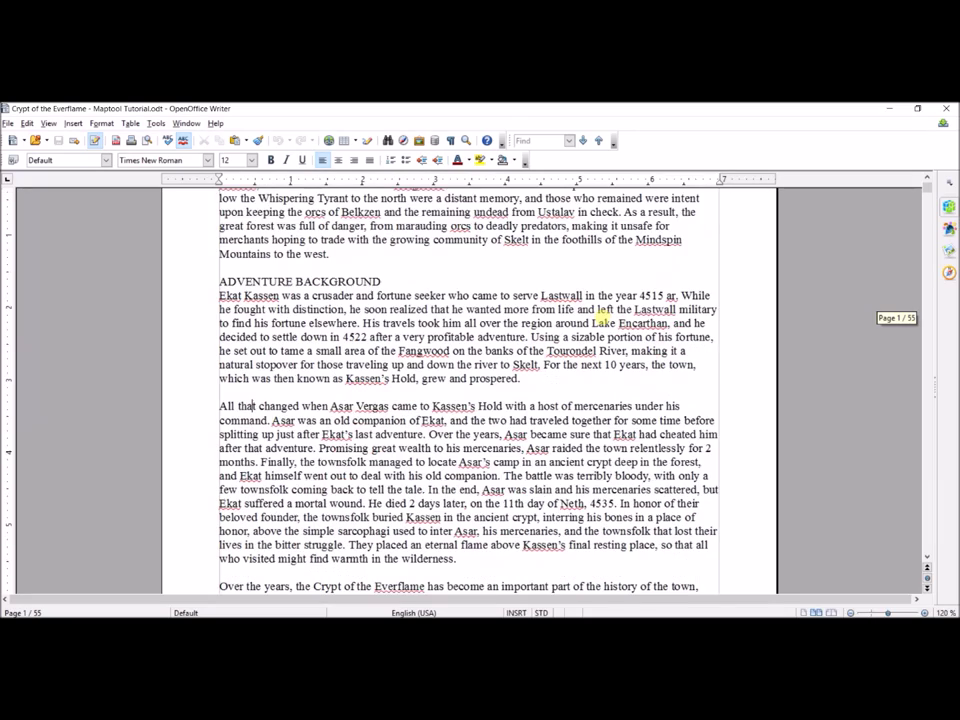
pyautogui.scroll(-5, 604, 316)
pyautogui.scroll(8, 604, 316)
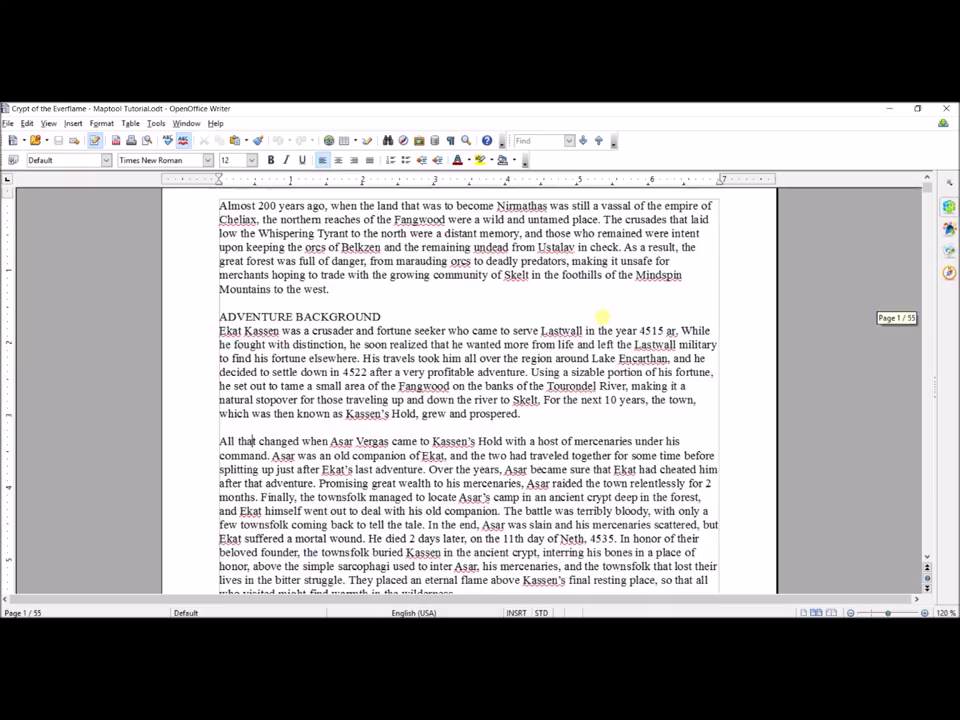
pyautogui.scroll(-5, 604, 300)
pyautogui.scroll(-13, 604, 316)
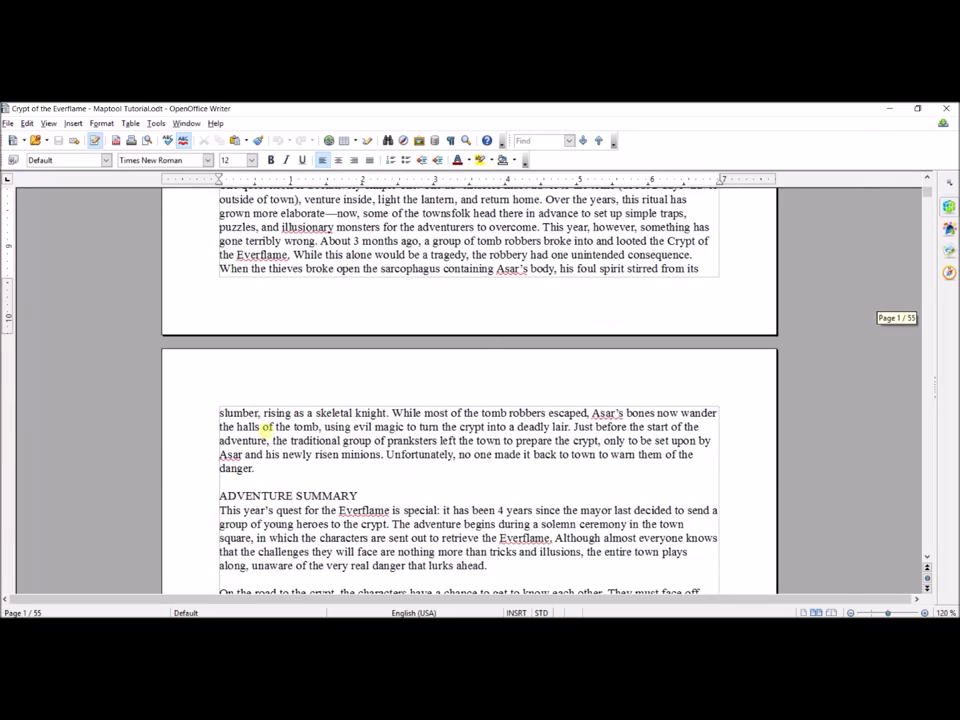
pyautogui.moveTo(255, 468); pyautogui.dragTo(229, 180)
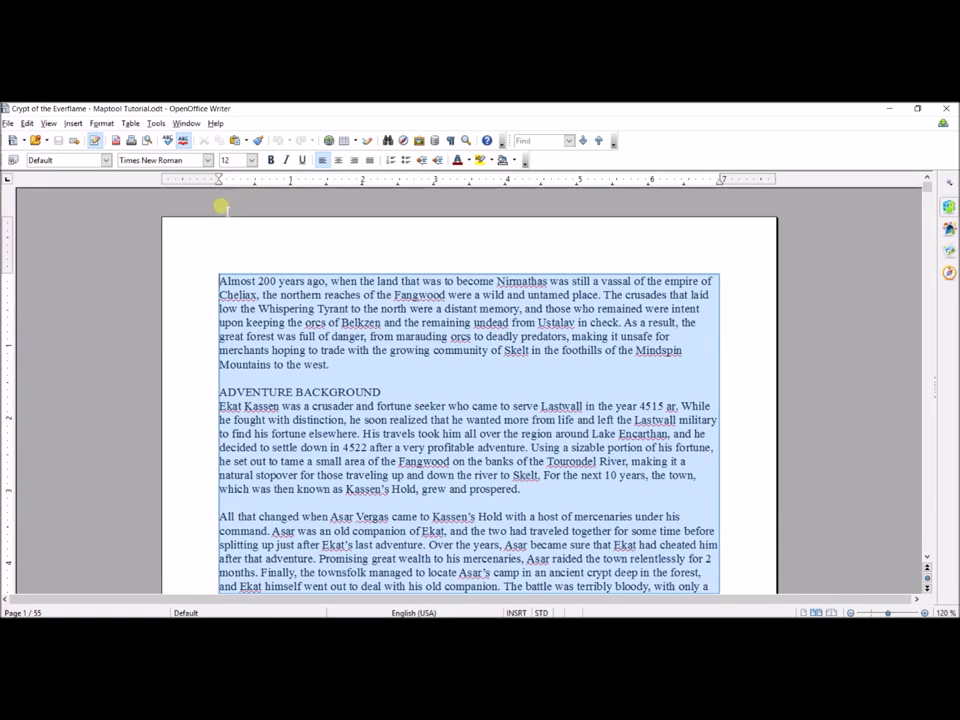
pyautogui.press('Delete')
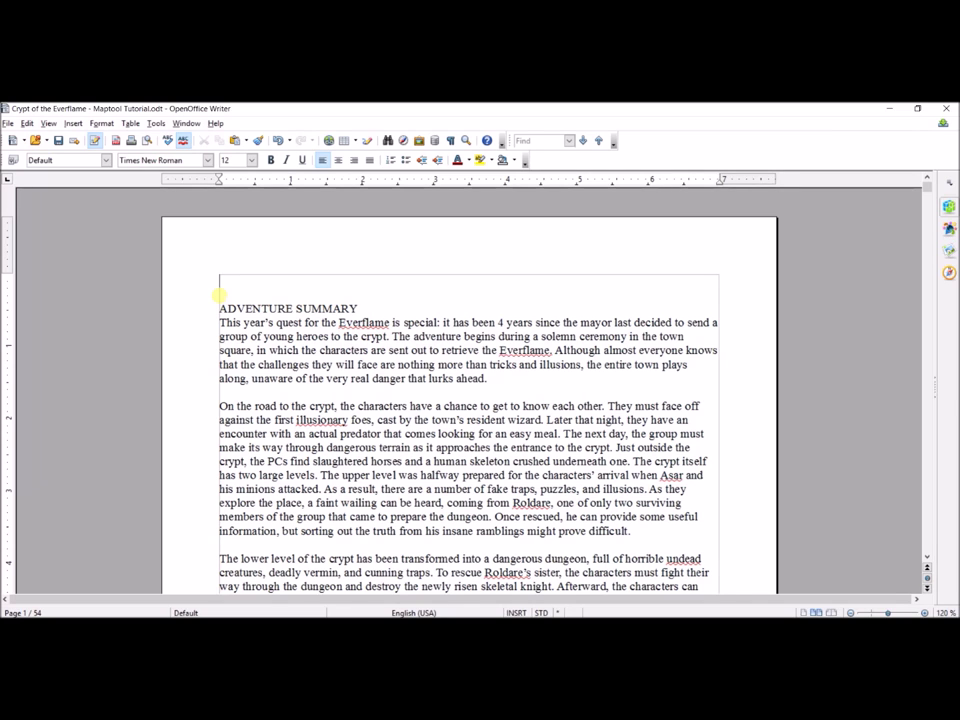
pyautogui.hotkey('alt', 'Tab')
# Paste the adventure background story into the token's Notes.
pyautogui.click(346, 303)
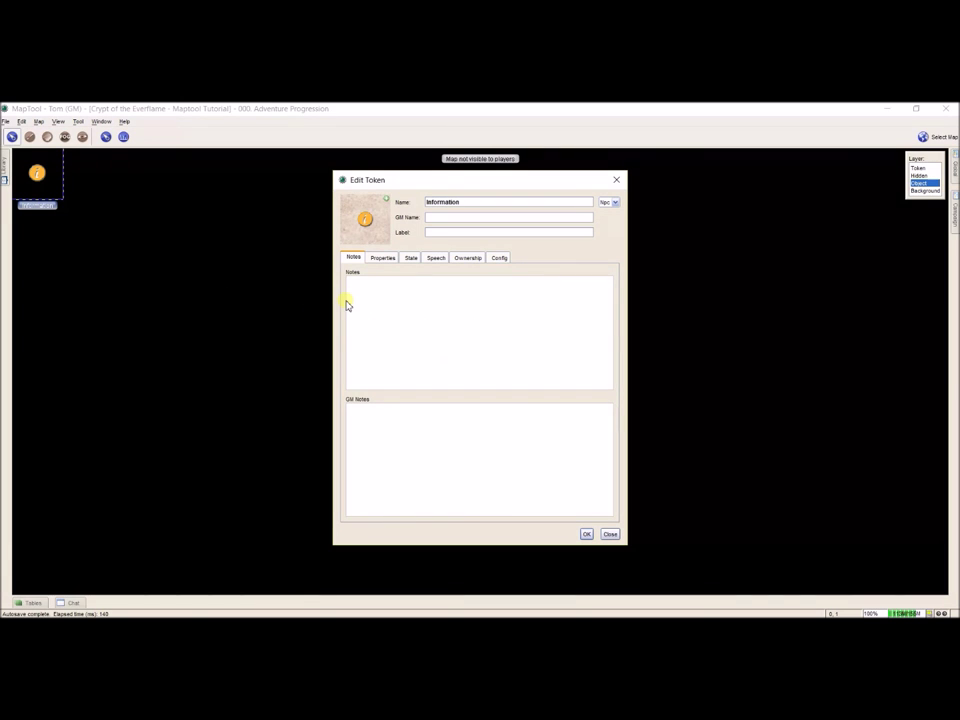
pyautogui.hotkey('ctrl', 'v')
pyautogui.scroll(5, 446, 312)
pyautogui.scroll(-3, 441, 318)
pyautogui.scroll(3, 443, 325)
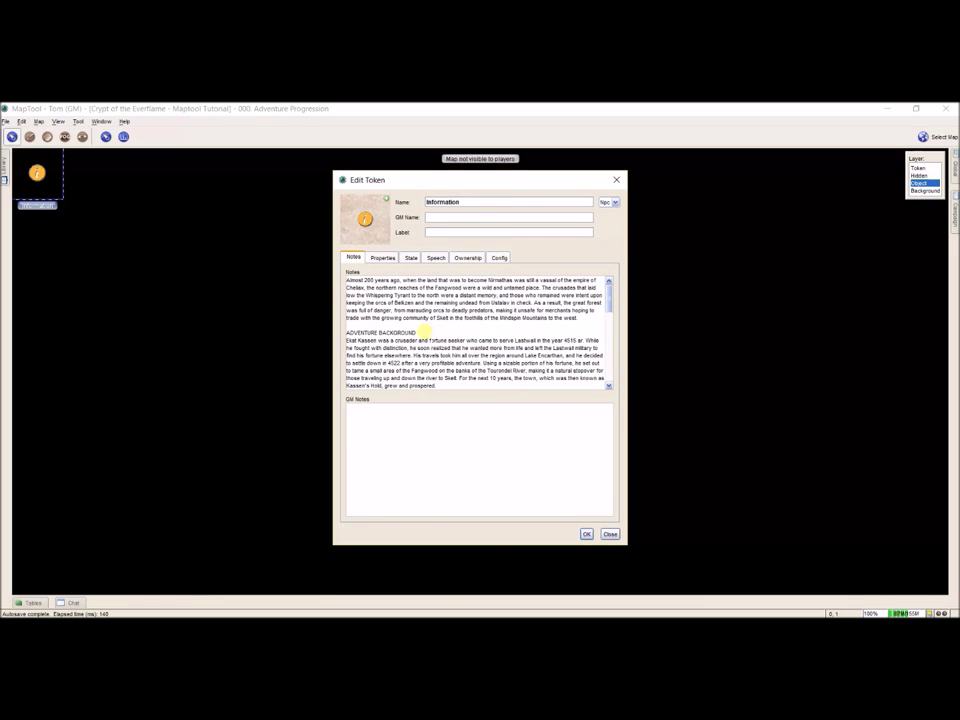
# Rename the token to ADVENTURE BACKGROUND using the story's heading, and save.
pyautogui.moveTo(418, 332); pyautogui.dragTo(321, 332)
pyautogui.hotkey('ctrl', 'c')
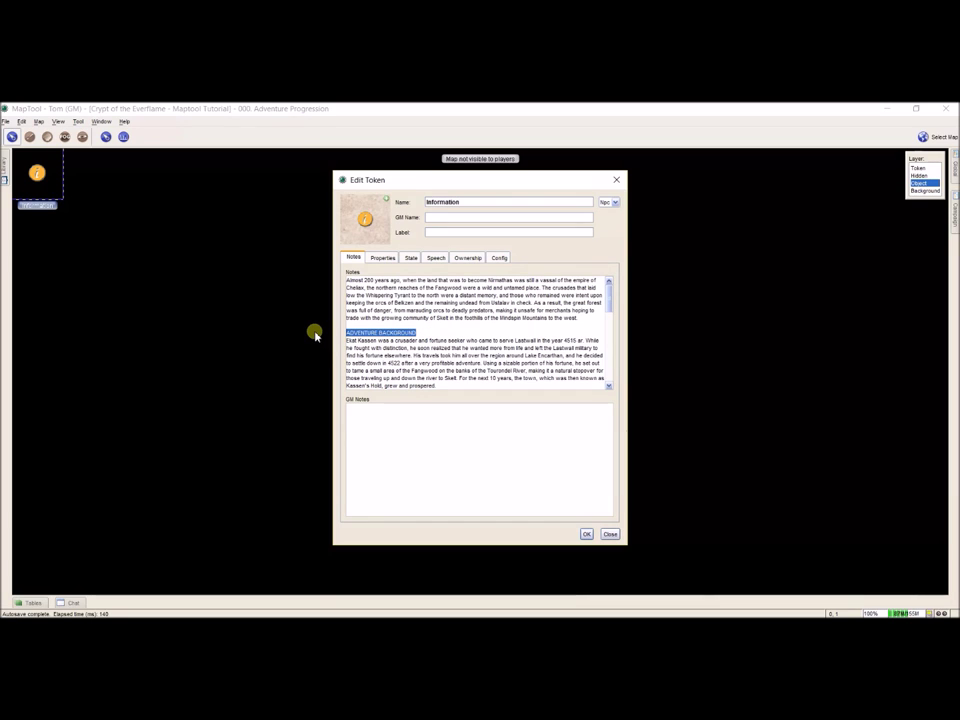
pyautogui.moveTo(428, 201); pyautogui.dragTo(468, 201)
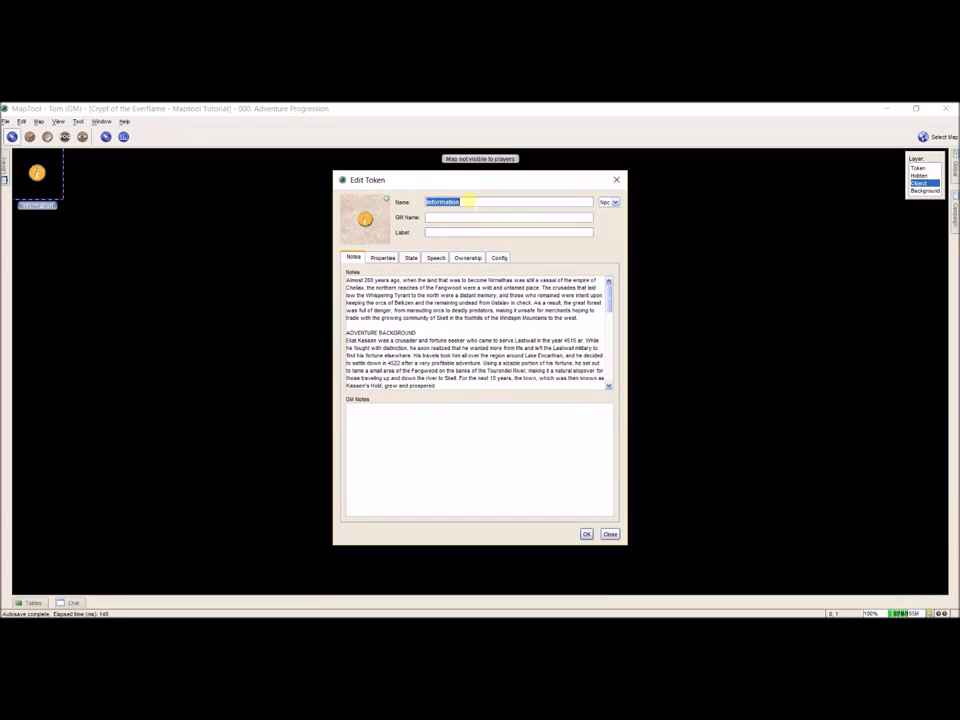
pyautogui.hotkey('ctrl', 'v')
pyautogui.click(586, 536)
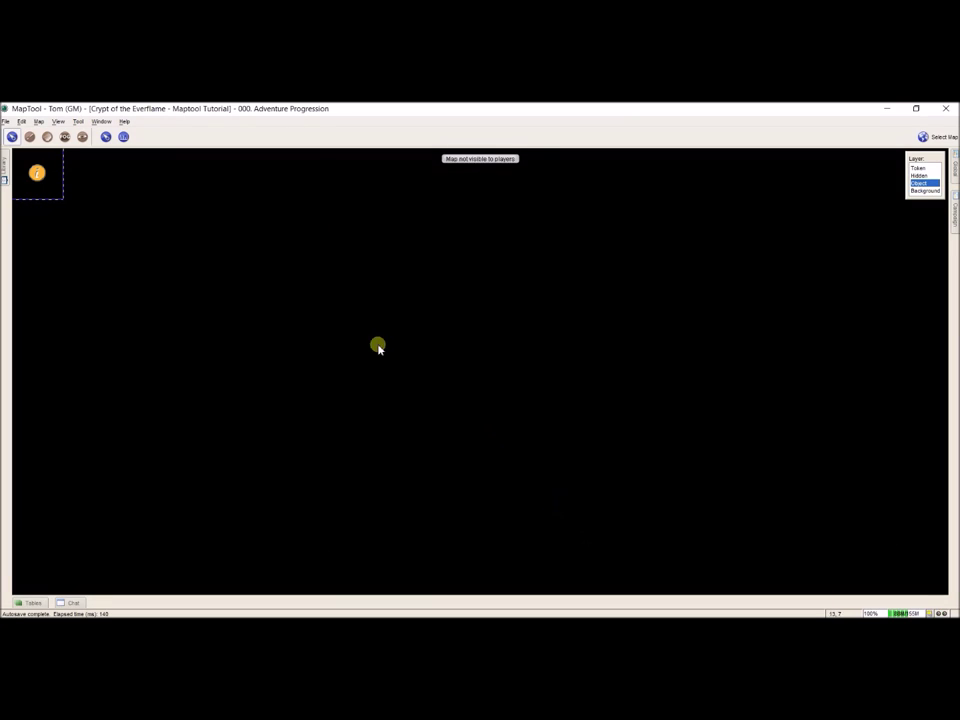
pyautogui.doubleClick(55, 192)
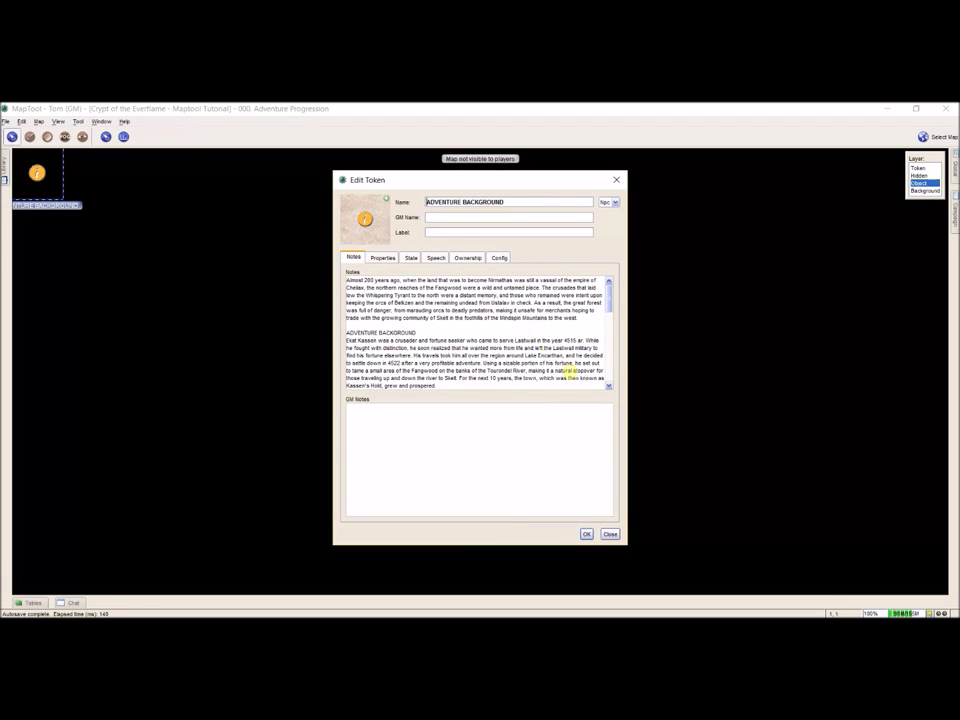
pyautogui.click(587, 535)
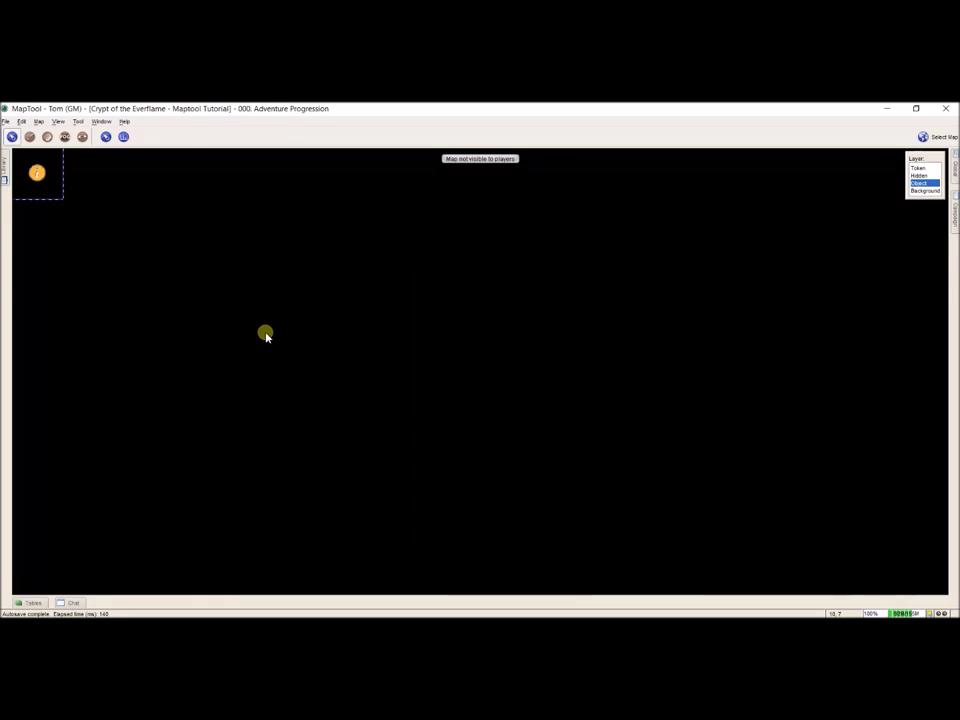
pyautogui.click(265, 335)
pyautogui.click(919, 168)
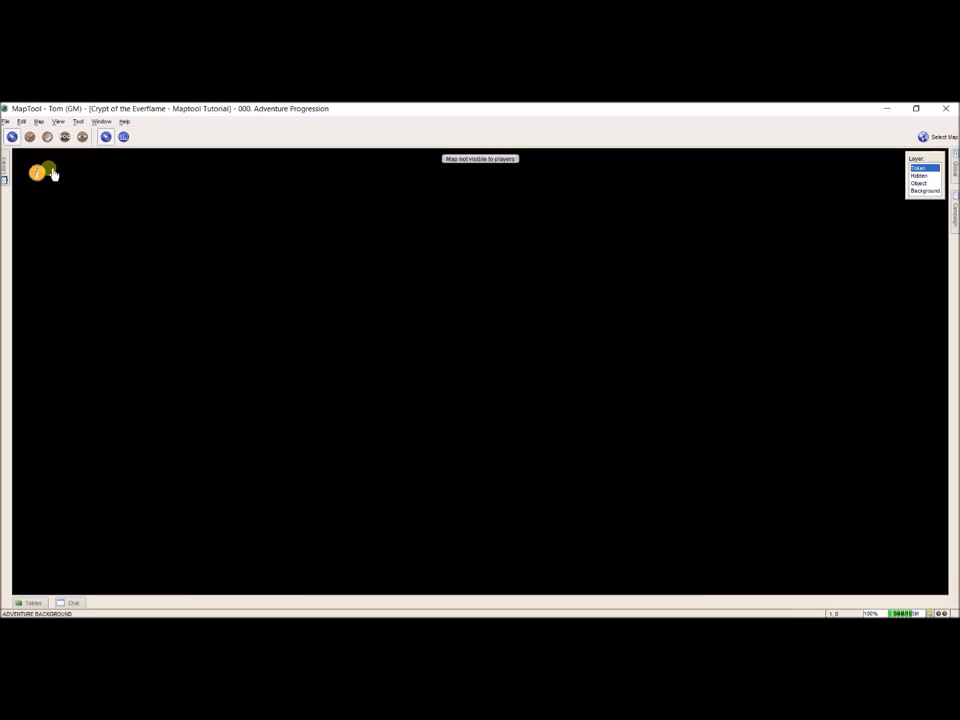
pyautogui.moveTo(54, 174); pyautogui.dragTo(41, 186)
pyautogui.moveTo(42, 185)
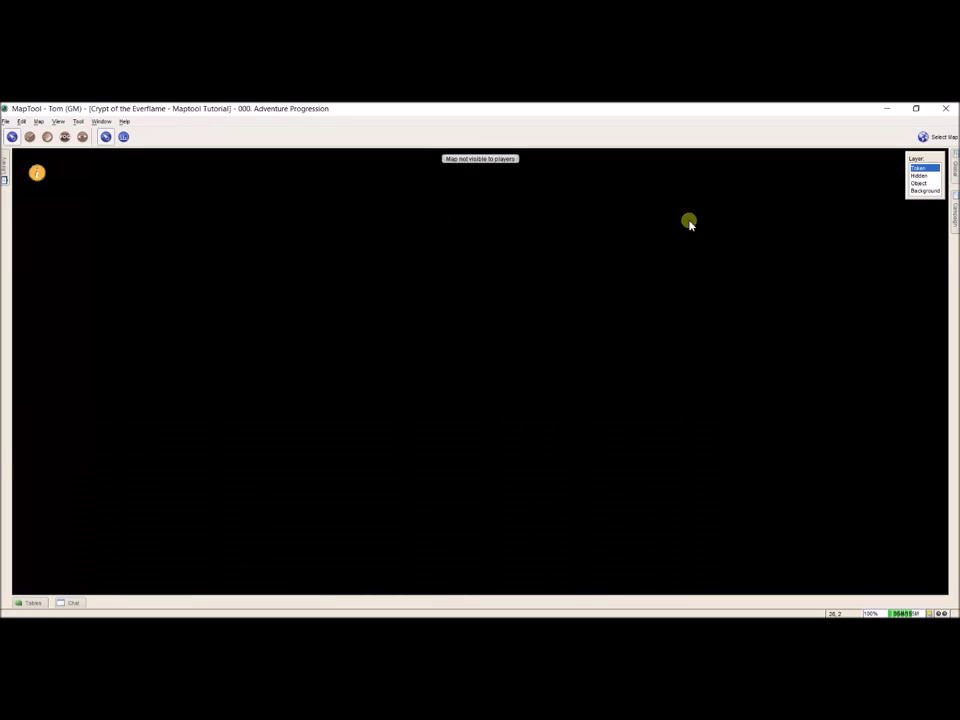
pyautogui.click(918, 183)
# Insert a <font size = "4"> tag at the start of the ADVENTURE BACKGROUND token's notes.
pyautogui.click(37, 173)
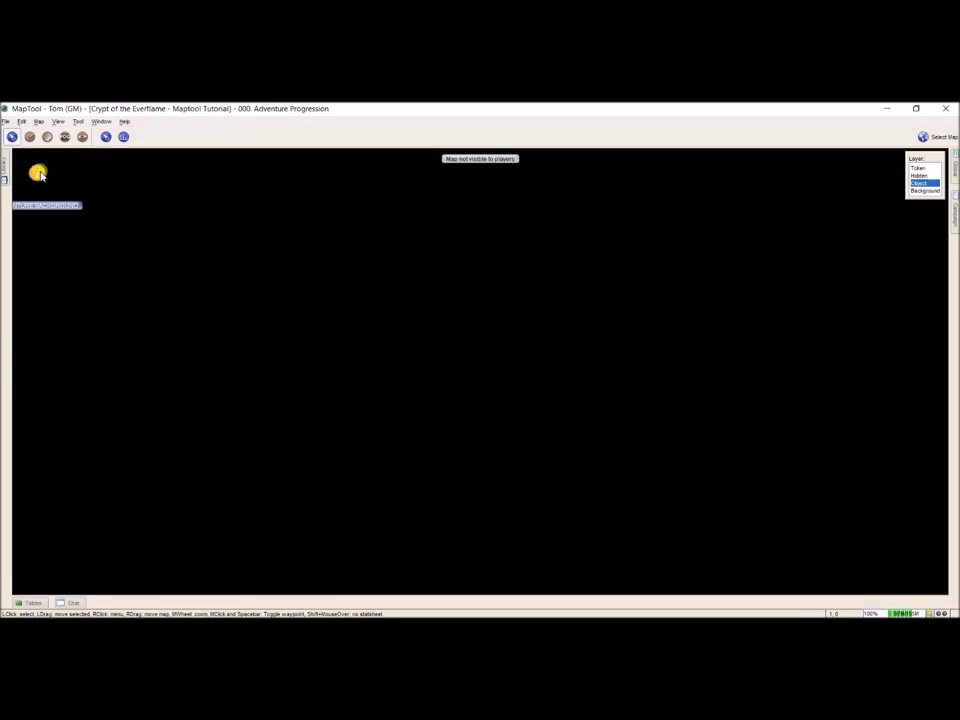
pyautogui.doubleClick(40, 177)
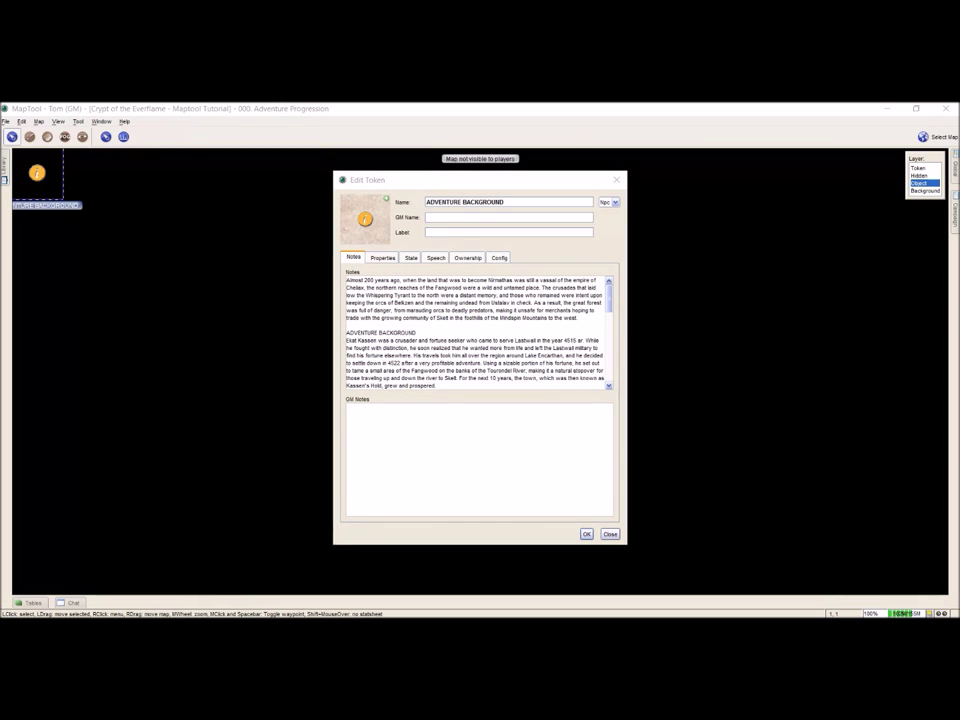
pyautogui.click(364, 281)
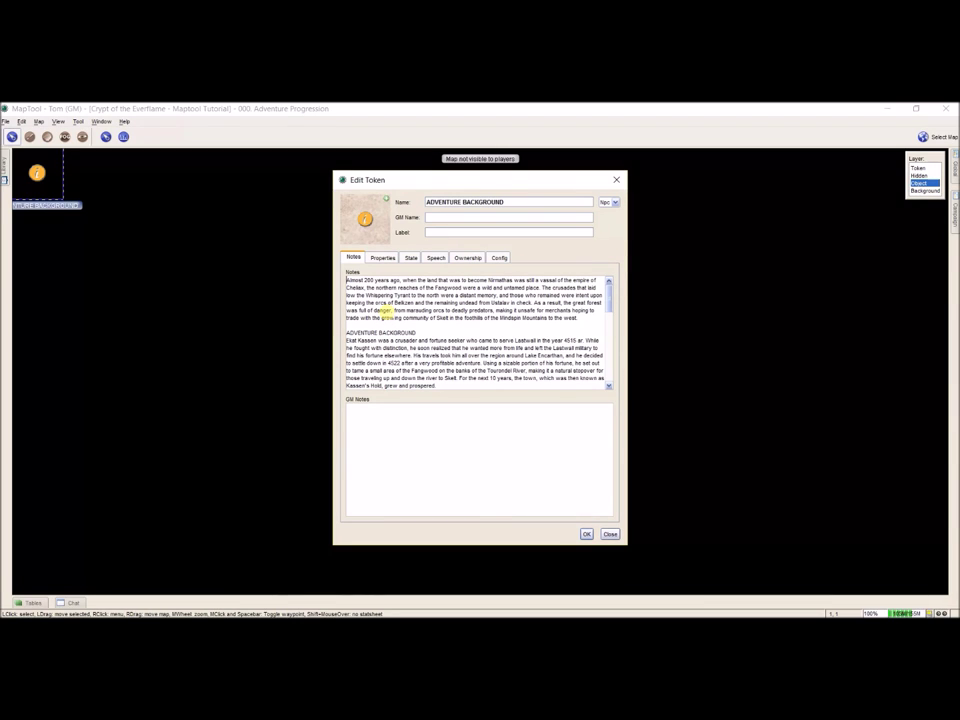
pyautogui.write('<font size = "4">')
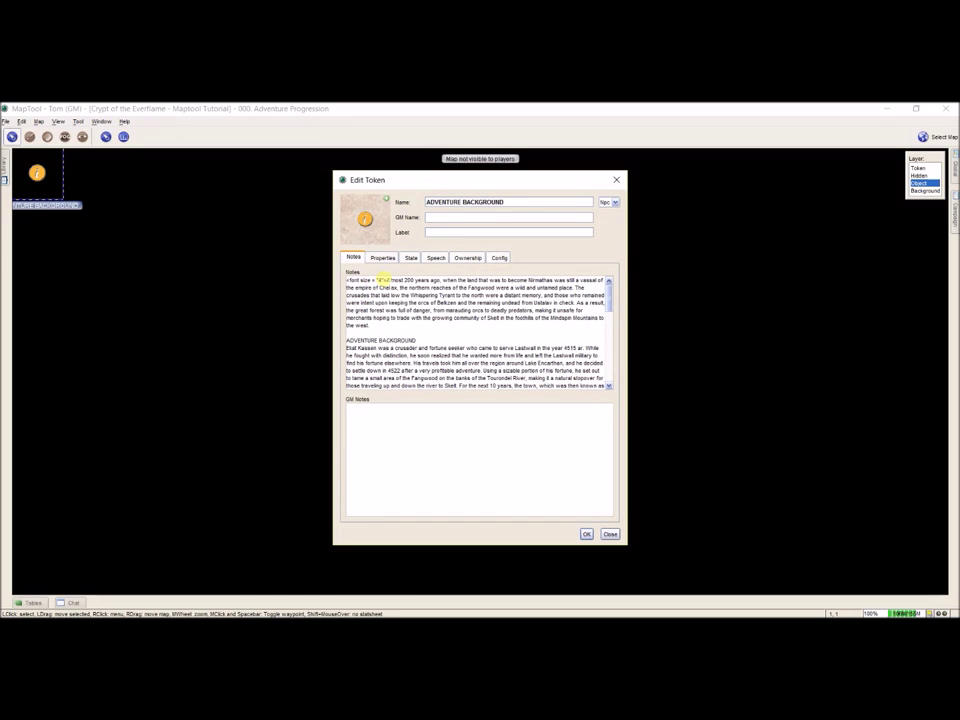
pyautogui.click(586, 534)
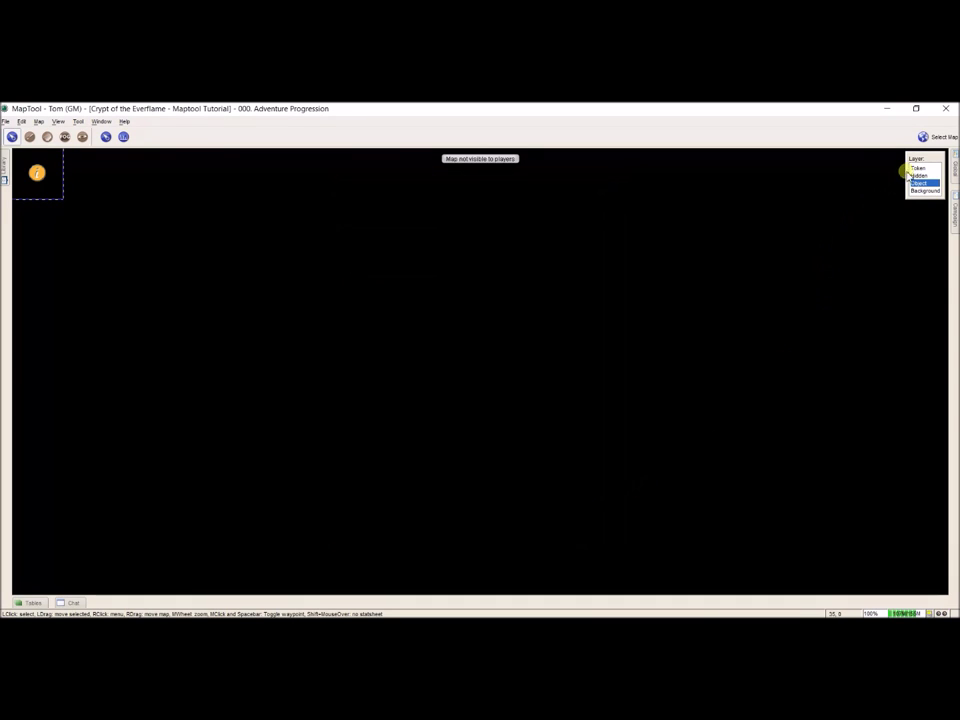
# Preview the token's notes on the Token layer, then return to the Object layer.
pyautogui.click(918, 168)
pyautogui.moveTo(40, 181)
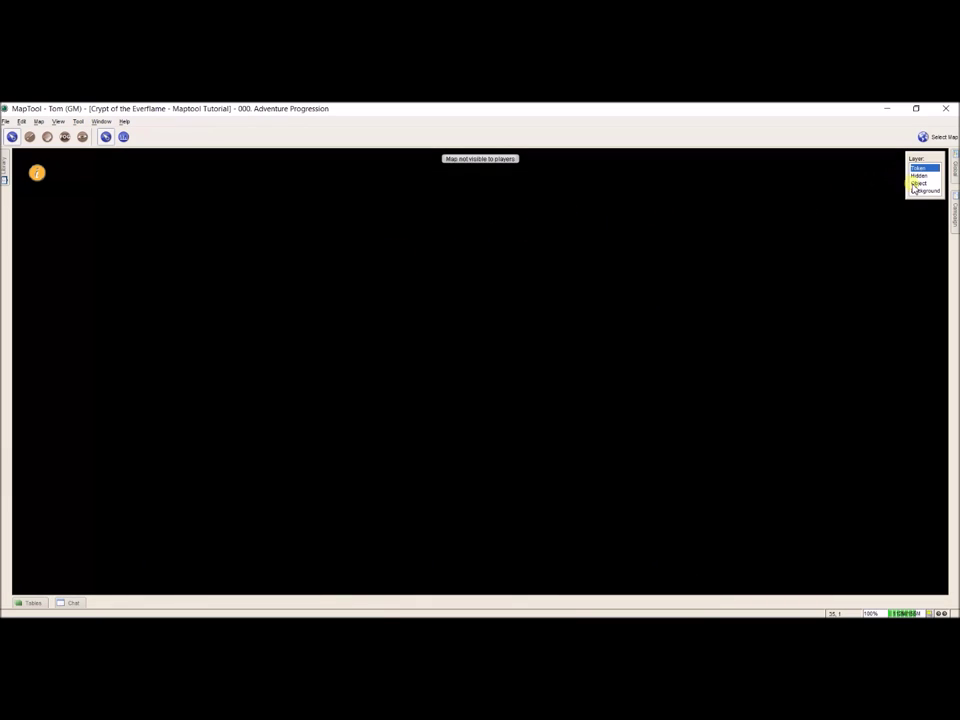
pyautogui.click(918, 183)
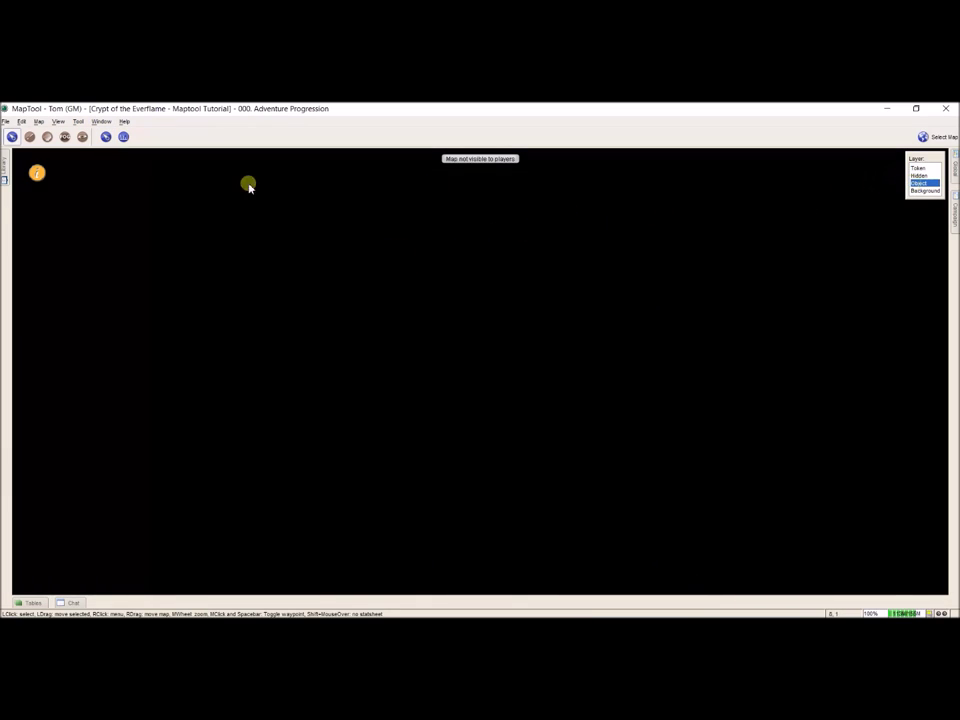
# Type a '<h>' tag into the token's notes and preview the result on the Token layer.
pyautogui.doubleClick(36, 175)
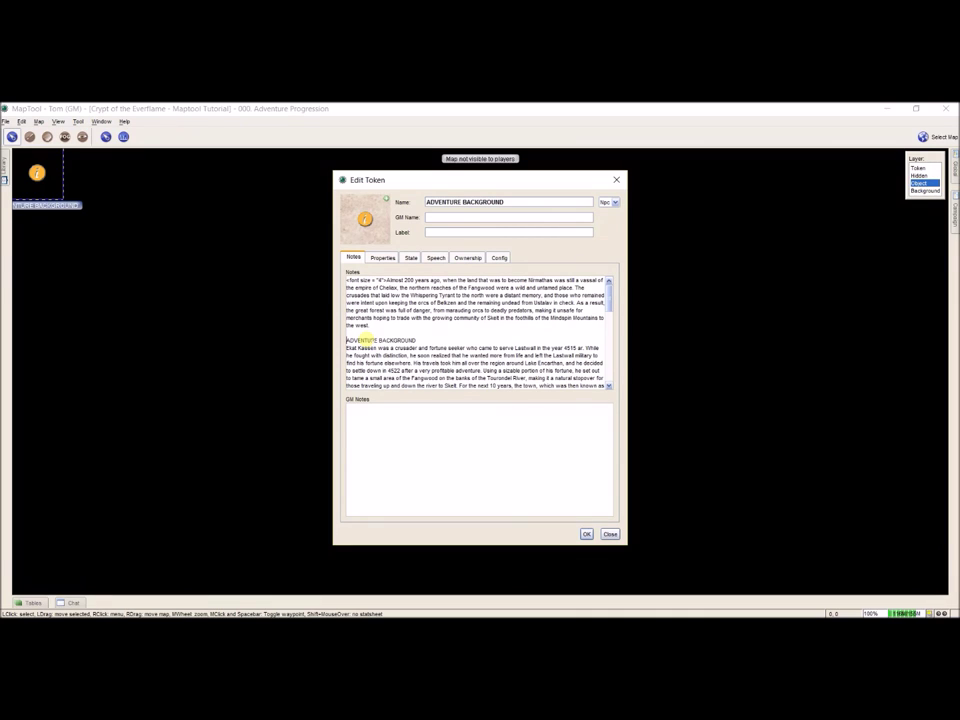
pyautogui.write('<')
pyautogui.write('h')
pyautogui.write('>')
pyautogui.click(586, 534)
pyautogui.click(919, 168)
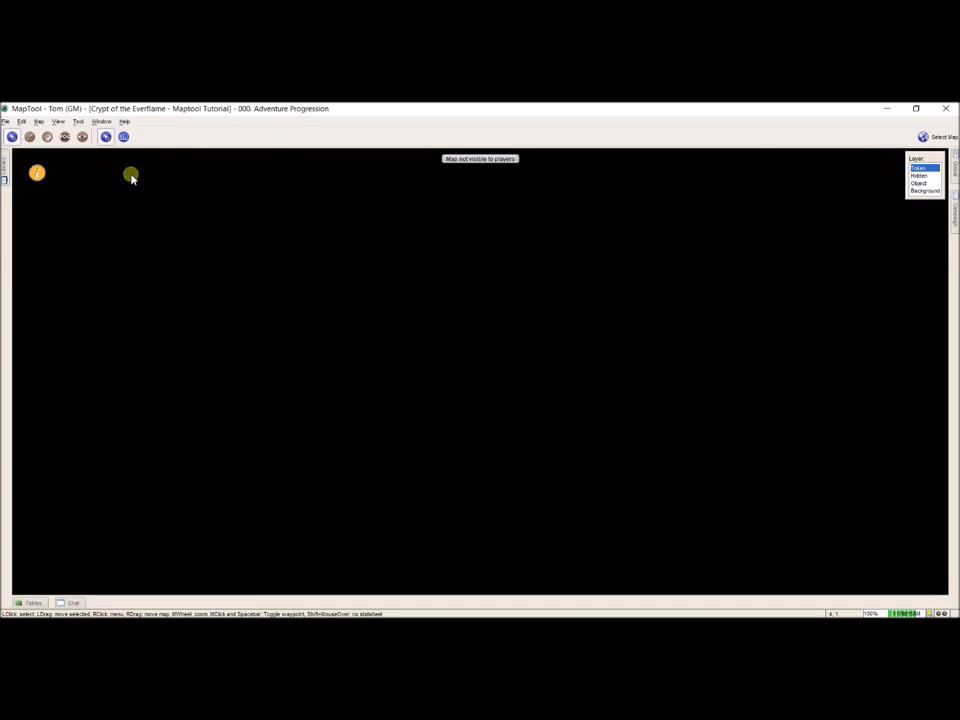
pyautogui.moveTo(36, 175)
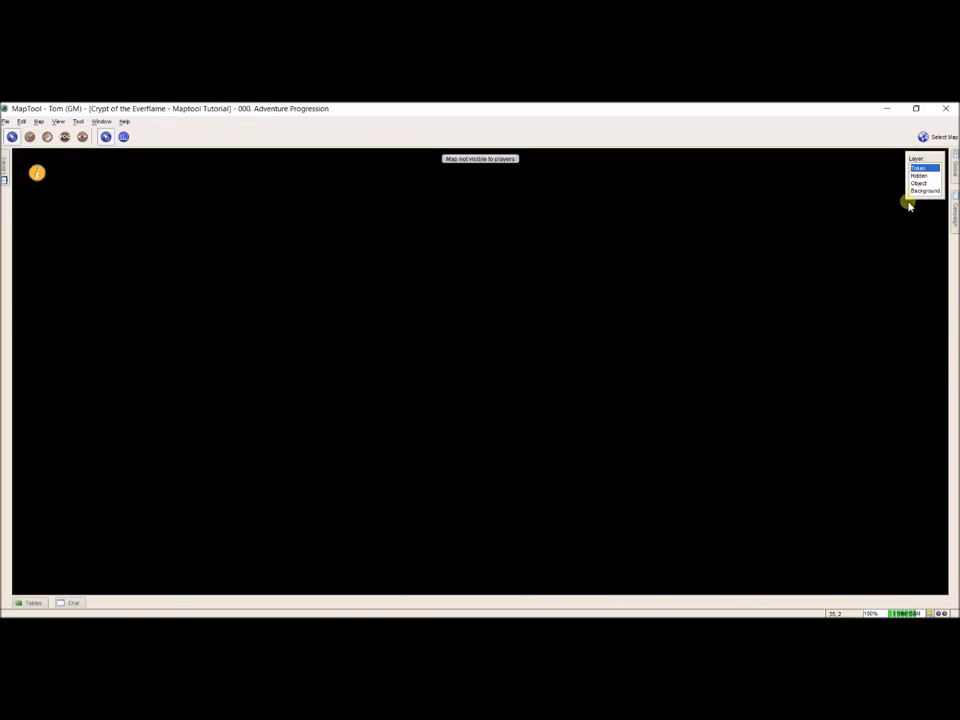
pyautogui.click(919, 184)
# Wrap the ADVENTURE BACKGROUND heading in bold tags and check it on the Token layer.
pyautogui.doubleClick(36, 173)
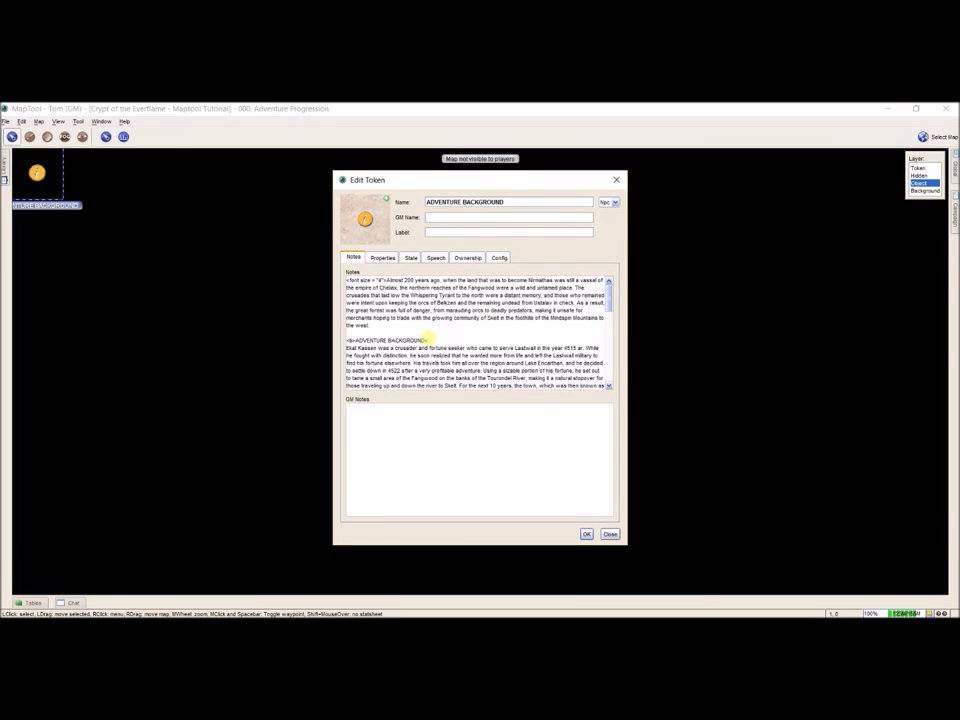
pyautogui.write('b>')
pyautogui.moveTo(425, 341); pyautogui.dragTo(437, 341)
pyautogui.click(586, 534)
pyautogui.click(918, 168)
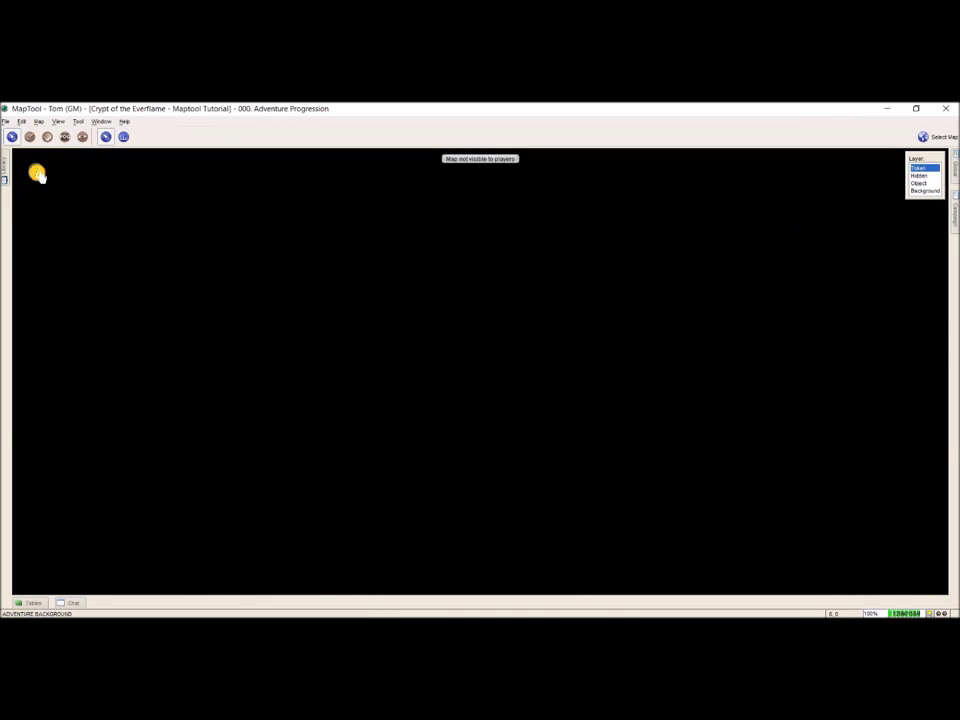
pyautogui.moveTo(36, 172)
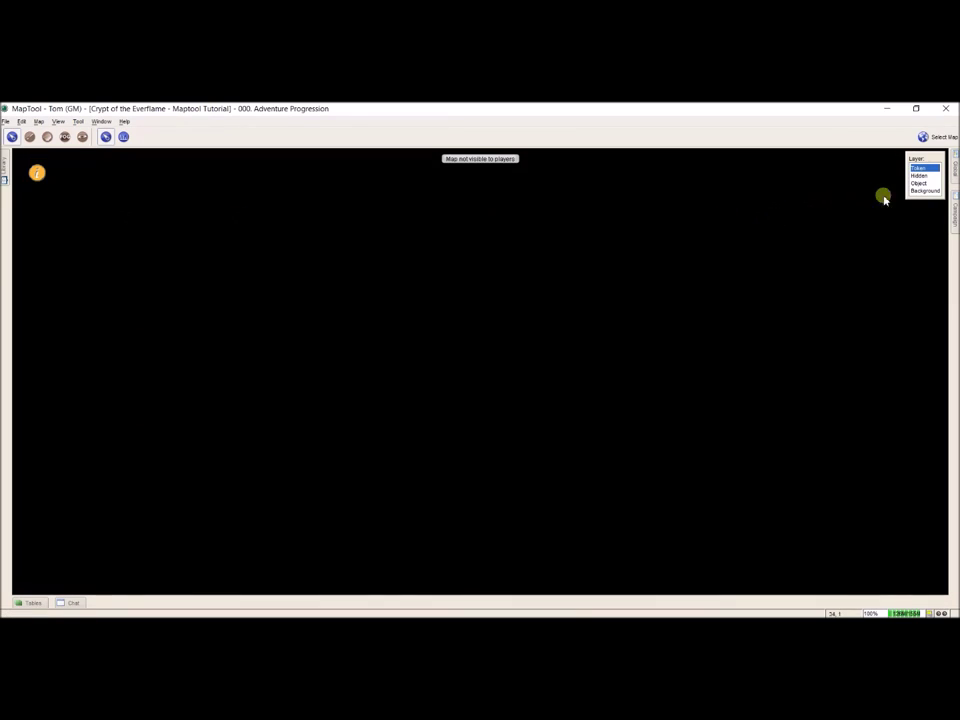
pyautogui.click(918, 183)
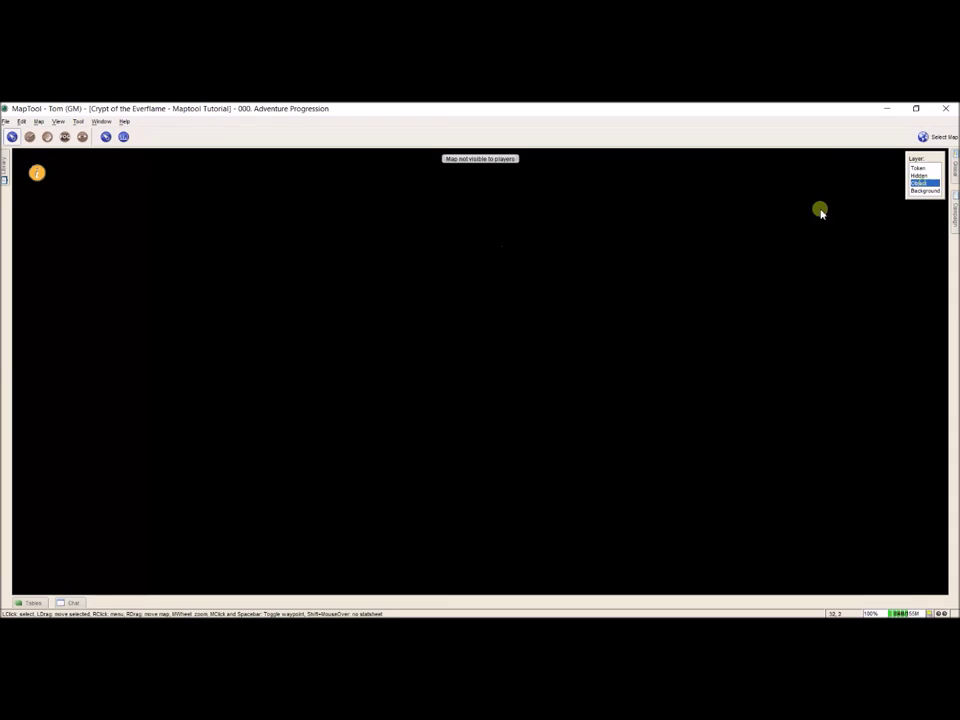
pyautogui.doubleClick(46, 178)
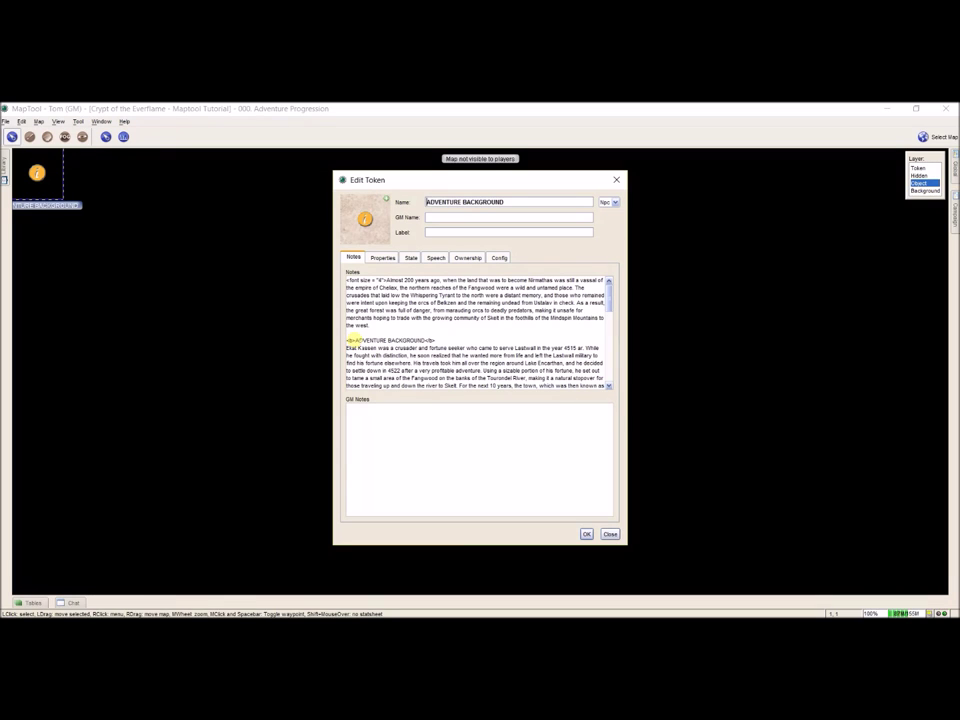
# Add <u> and </u> tags inside the bold tags around the ADVENTURE BACKGROUND heading.
pyautogui.click(354, 340)
pyautogui.write('<u>')
pyautogui.click(435, 340)
pyautogui.write('</')
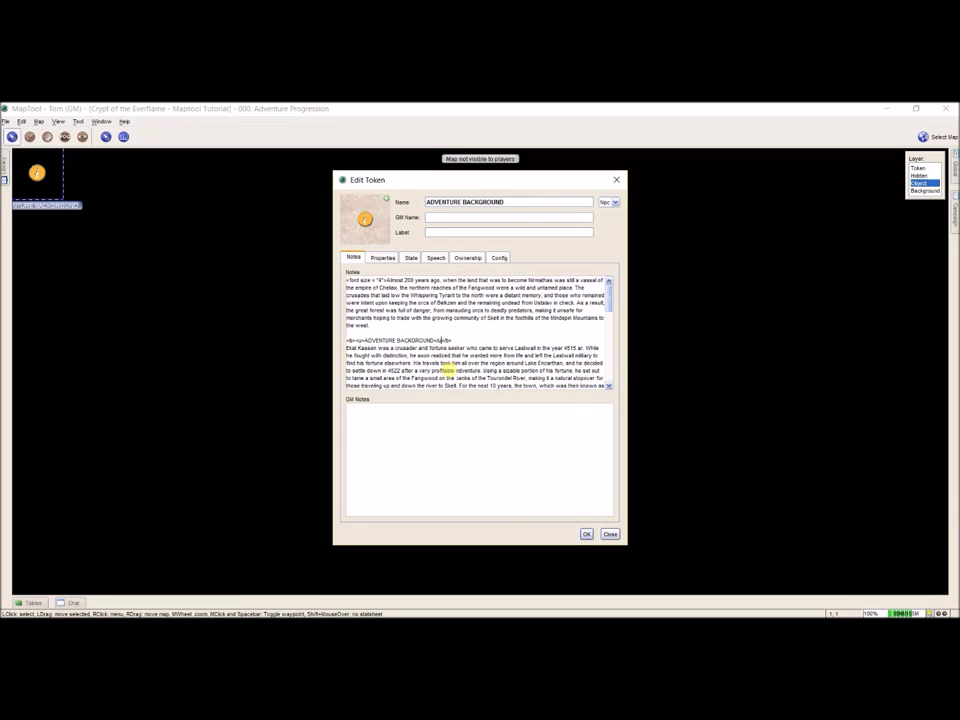
pyautogui.click(586, 534)
# Preview the underlined bold heading on the Token layer, then return to the Object layer.
pyautogui.click(918, 167)
pyautogui.moveTo(42, 187)
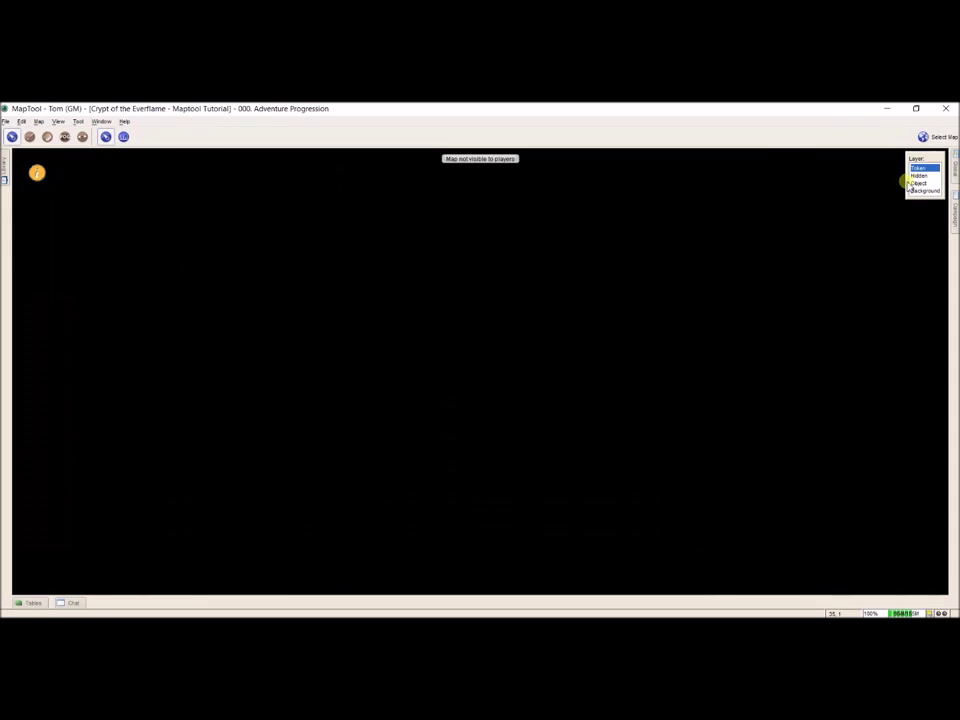
pyautogui.click(918, 183)
# Copy the token's entire Notes text into its empty GM Notes and save.
pyautogui.doubleClick(34, 184)
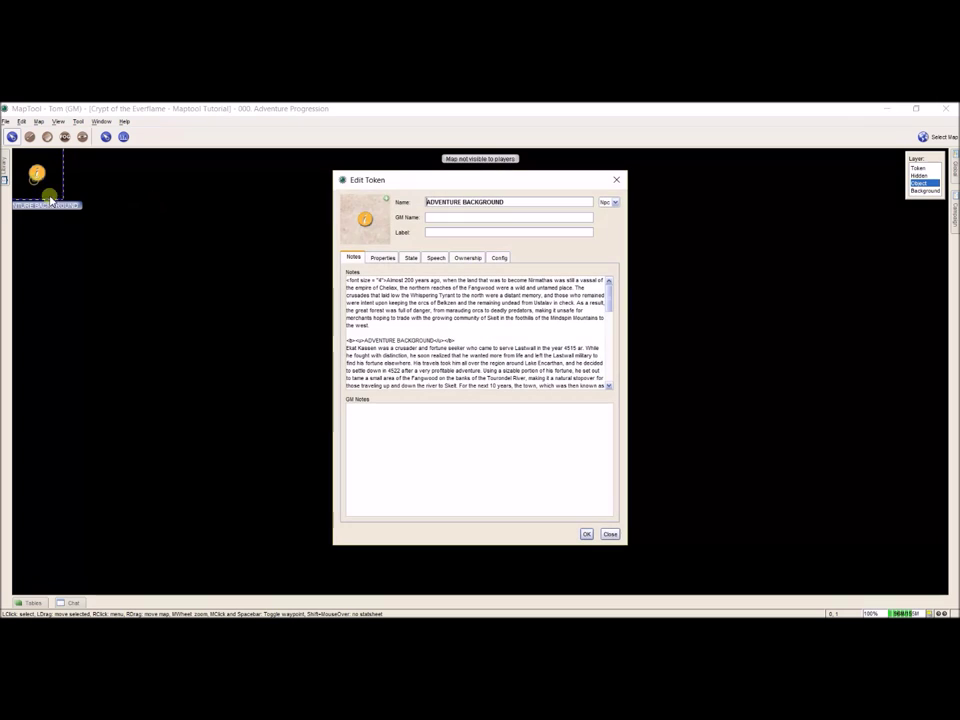
pyautogui.click(463, 345)
pyautogui.hotkey('ctrl', 'a')
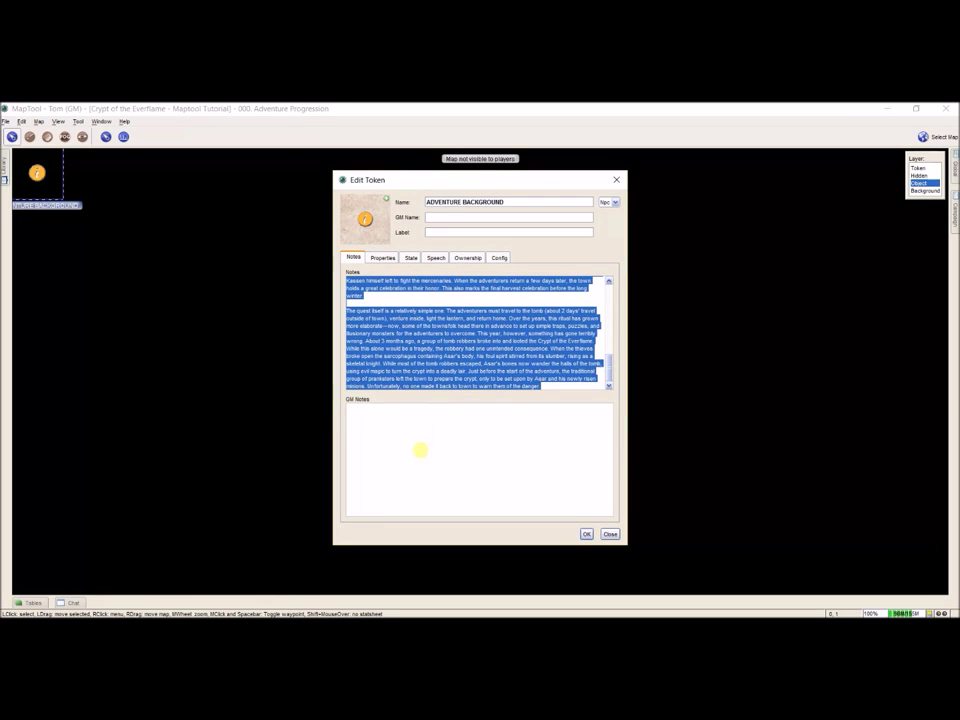
pyautogui.click(428, 434)
pyautogui.click(456, 350)
pyautogui.hotkey('ctrl', 'a')
pyautogui.hotkey('ctrl', 'c')
pyautogui.click(437, 446)
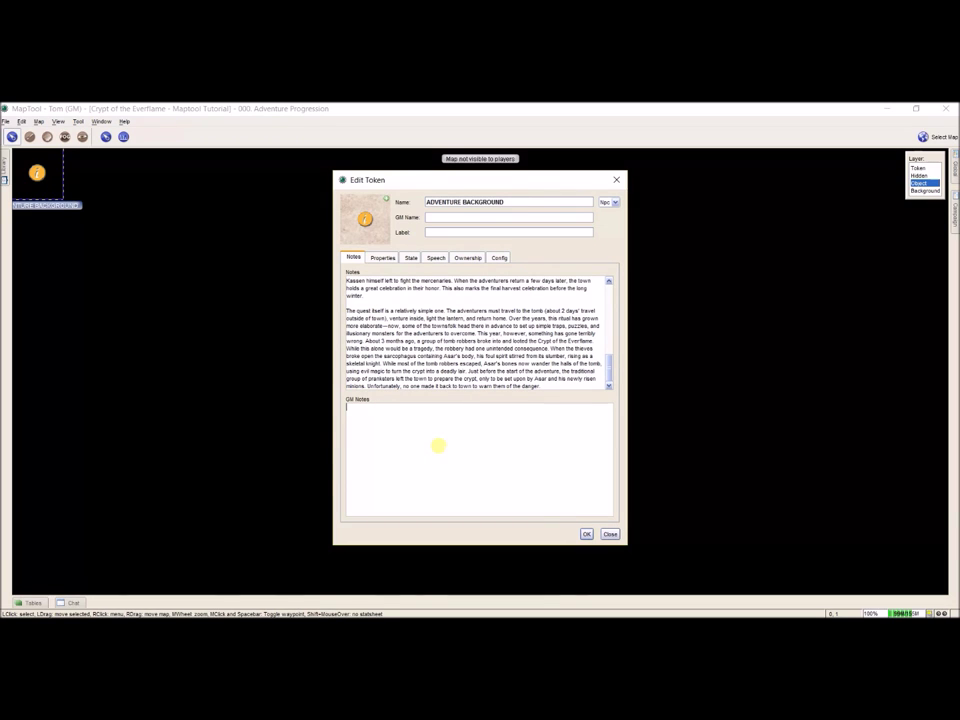
pyautogui.hotkey('ctrl', 'v')
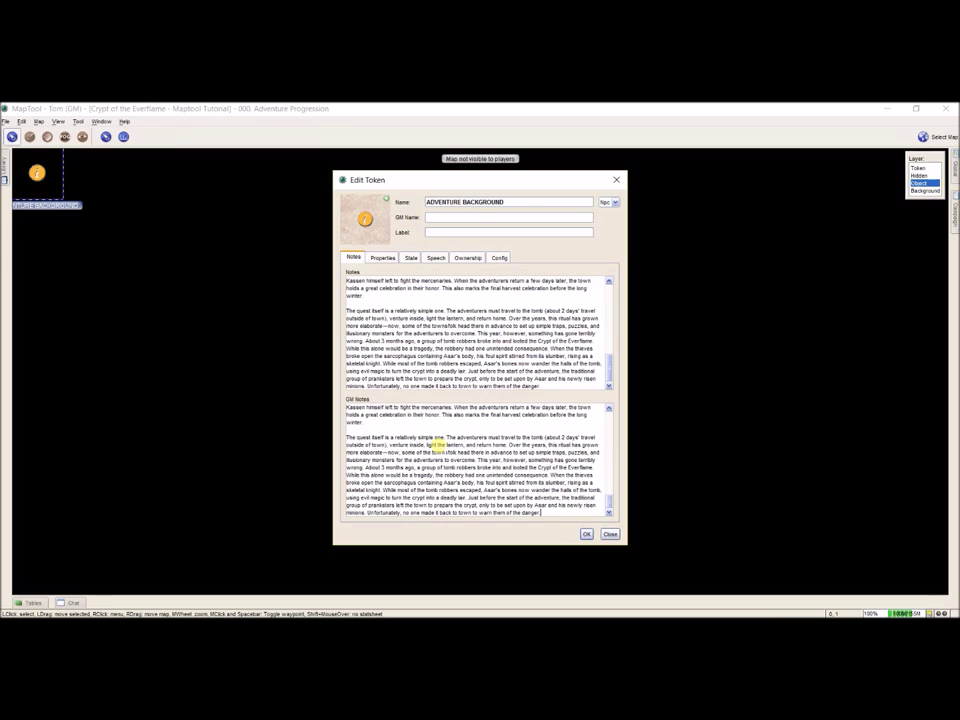
pyautogui.click(587, 534)
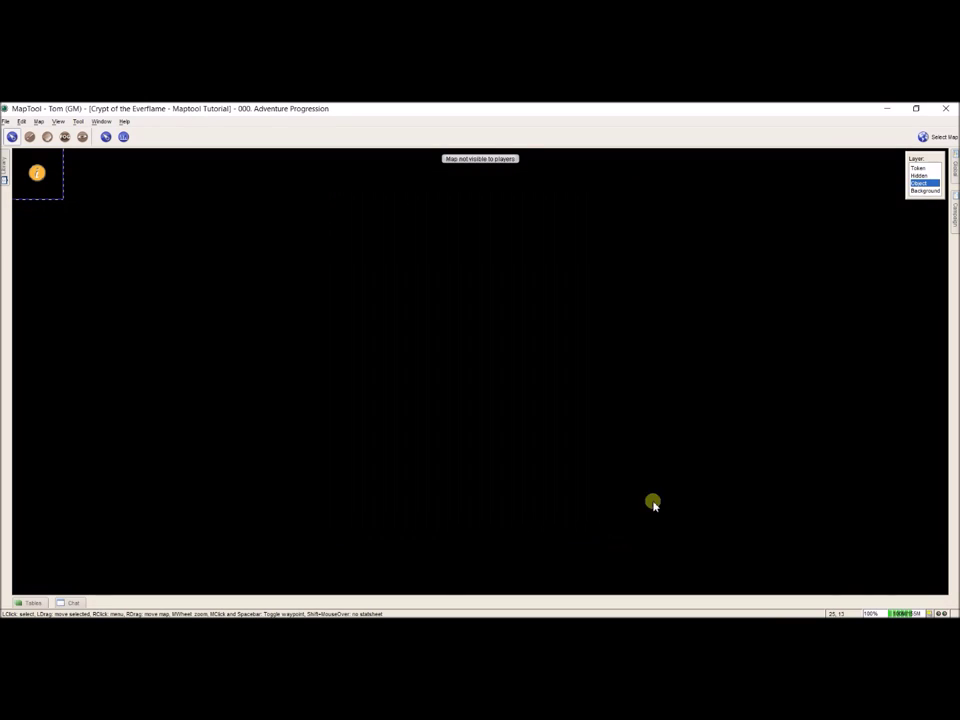
# Check the token's notes on the Token layer, then reopen it for editing on the Object layer.
pyautogui.click(918, 167)
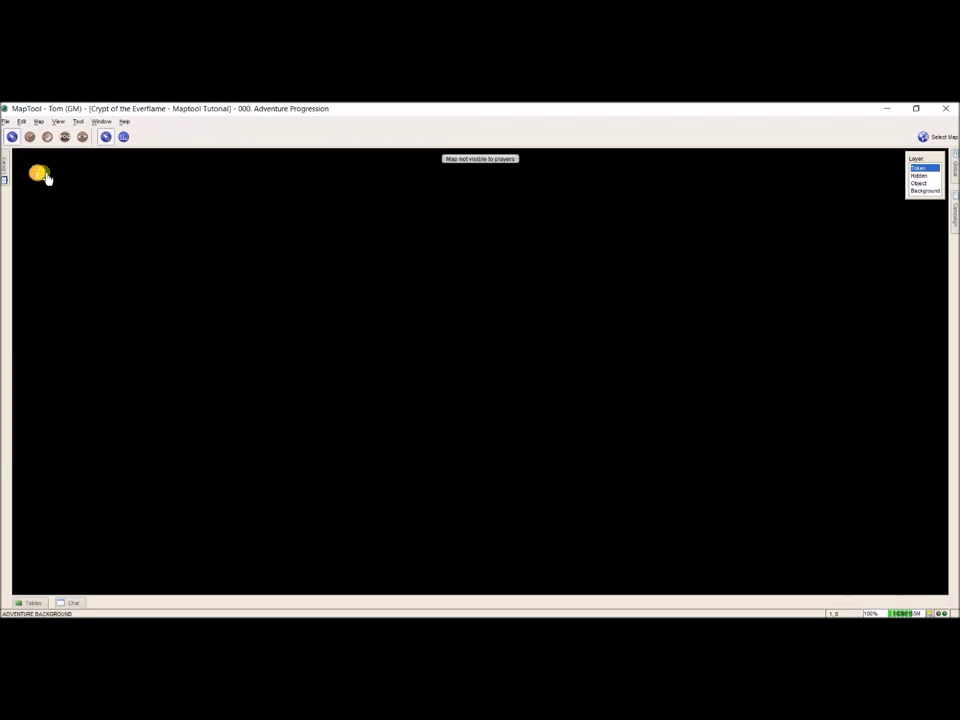
pyautogui.moveTo(45, 176)
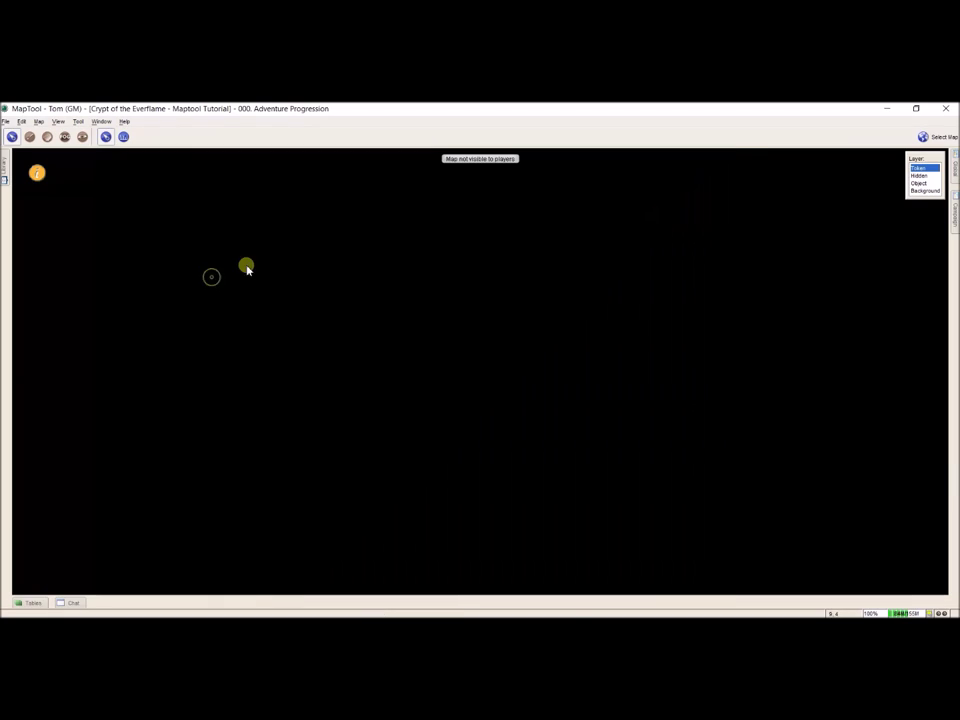
pyautogui.click(918, 183)
pyautogui.doubleClick(37, 172)
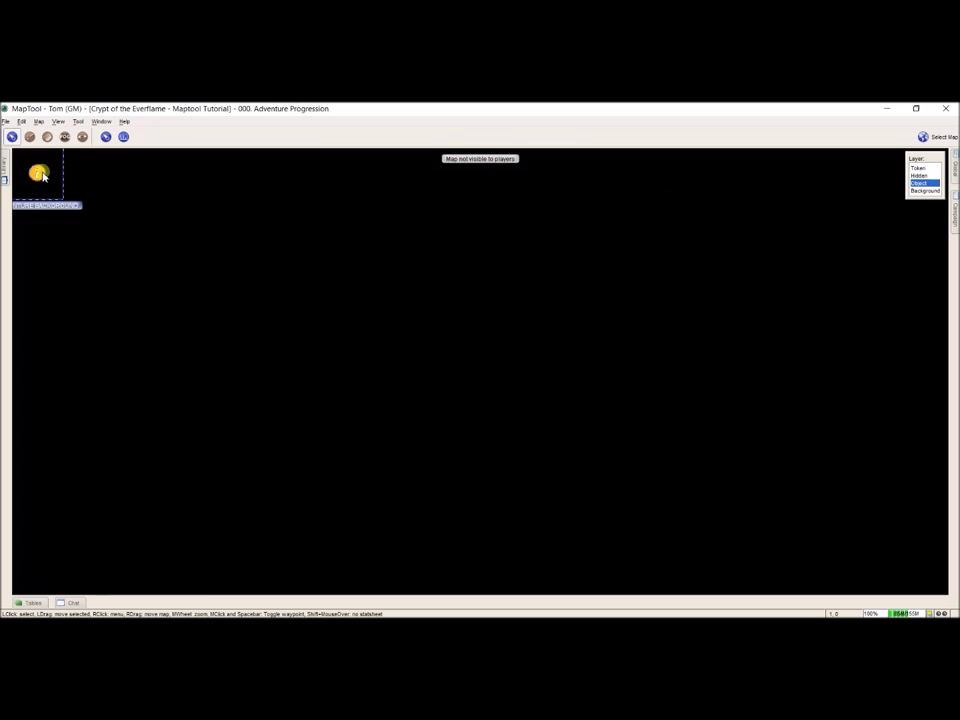
# Delete all text from the ADVENTURE BACKGROUND token's GM Notes and save the token.
pyautogui.click(455, 437)
pyautogui.hotkey('ctrl', 'a')
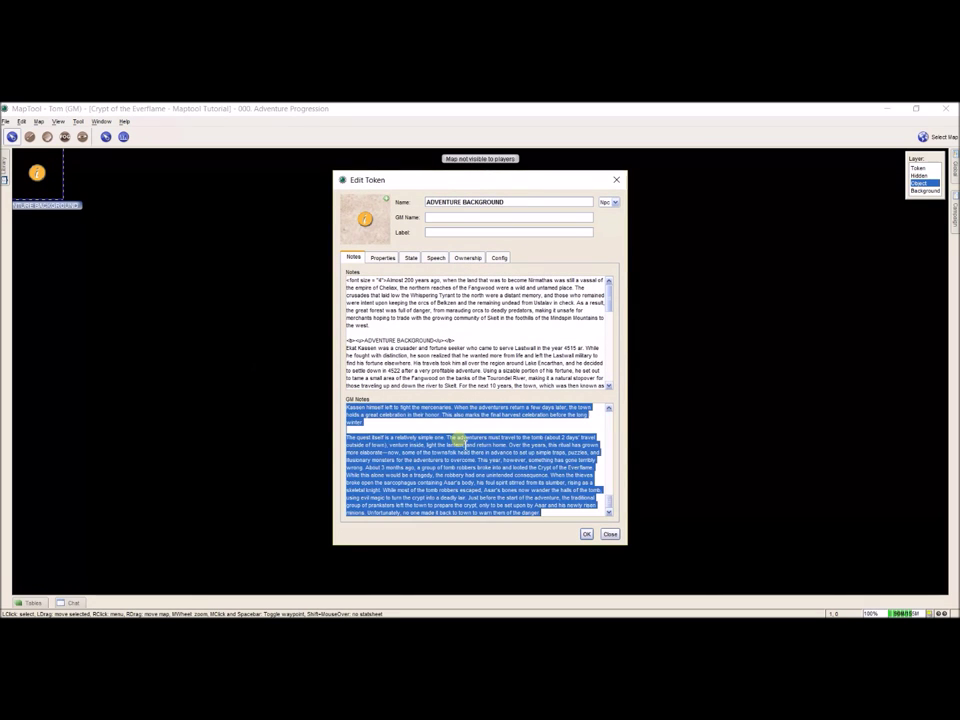
pyautogui.press('Delete')
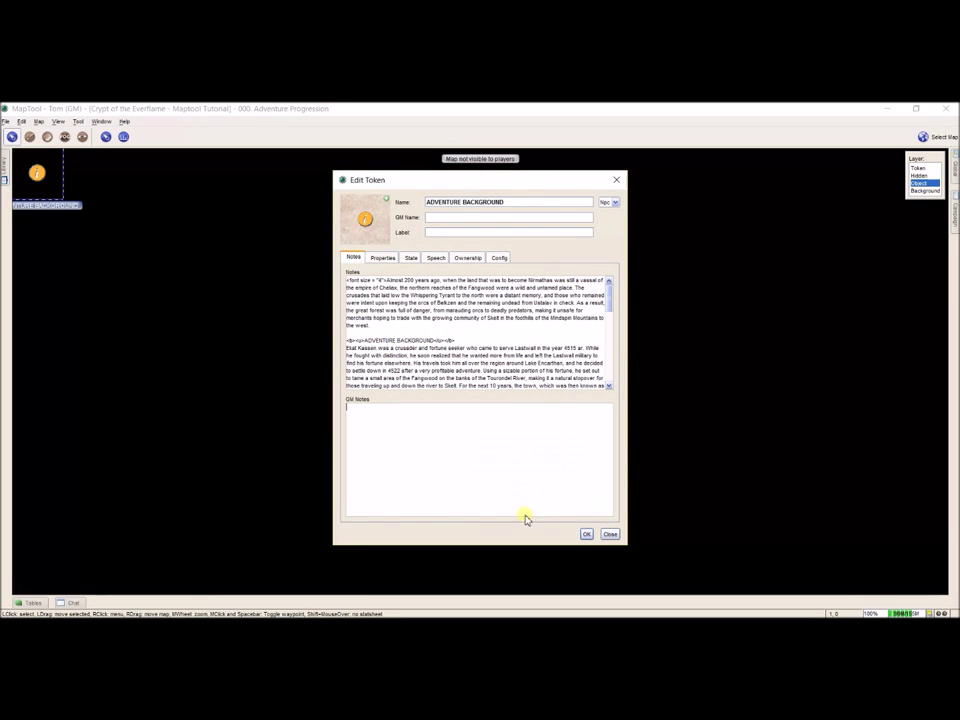
pyautogui.click(586, 535)
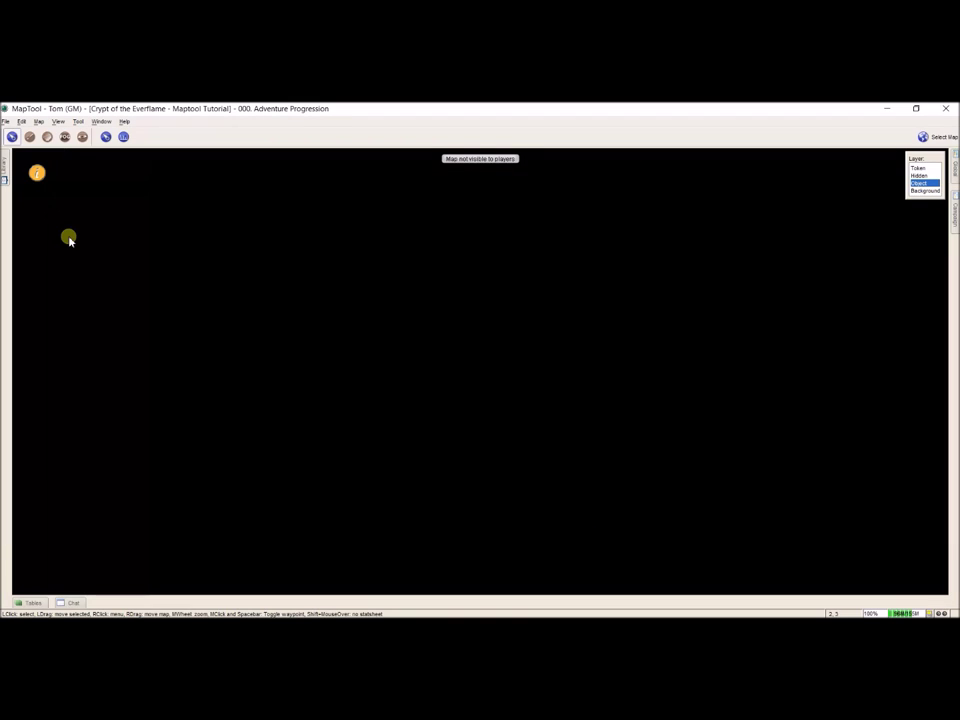
# Deselect the token, clear the selection in the Writer document, and reselect ADVENTURE BACKGROUND in MapTool.
pyautogui.click(56, 223)
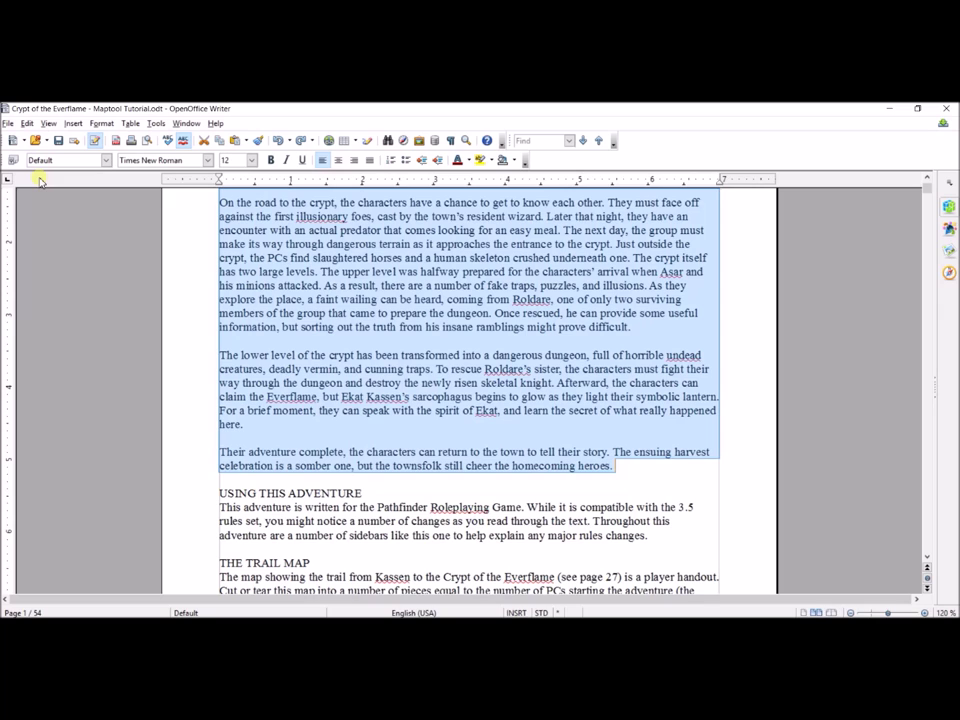
pyautogui.scroll(4, 298, 308)
pyautogui.click(298, 308)
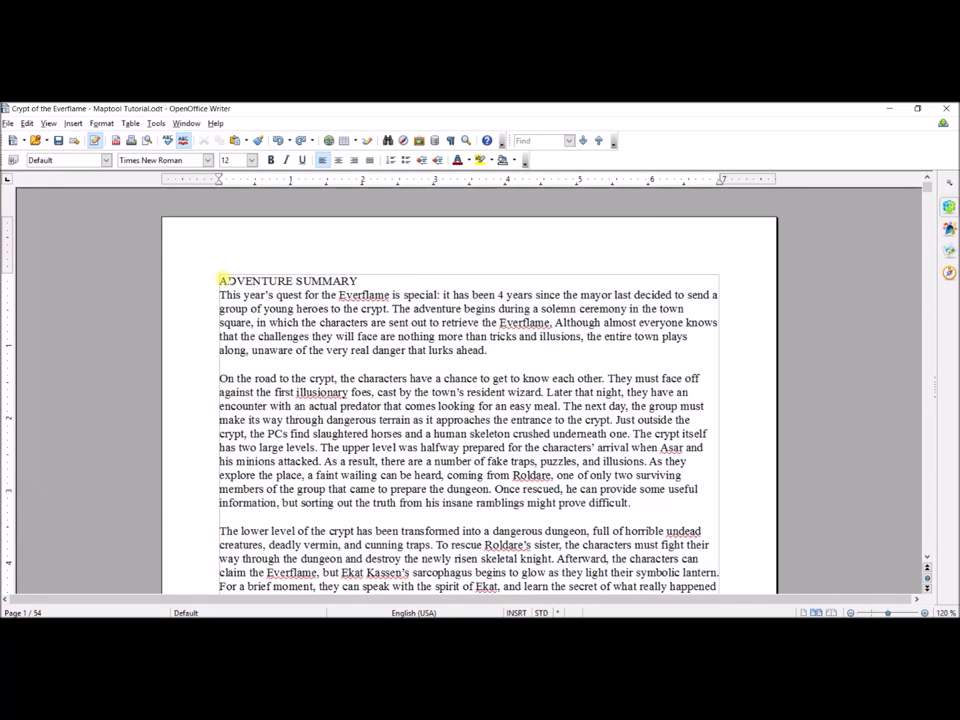
pyautogui.hotkey('alt', 'Tab')
pyautogui.click(40, 178)
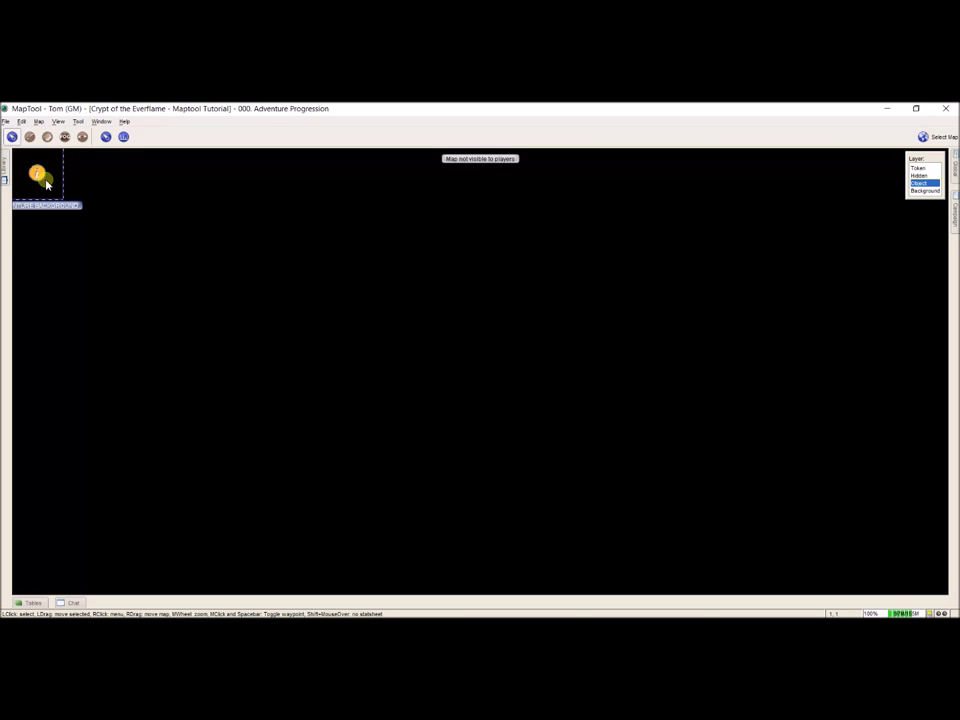
# Paste a copy of the ADVENTURE BACKGROUND token and place it beside the original on the Token layer.
pyautogui.moveTo(46, 184)
pyautogui.mouseDown()
pyautogui.moveTo(111, 189)
pyautogui.moveTo(47, 177)
pyautogui.mouseUp()
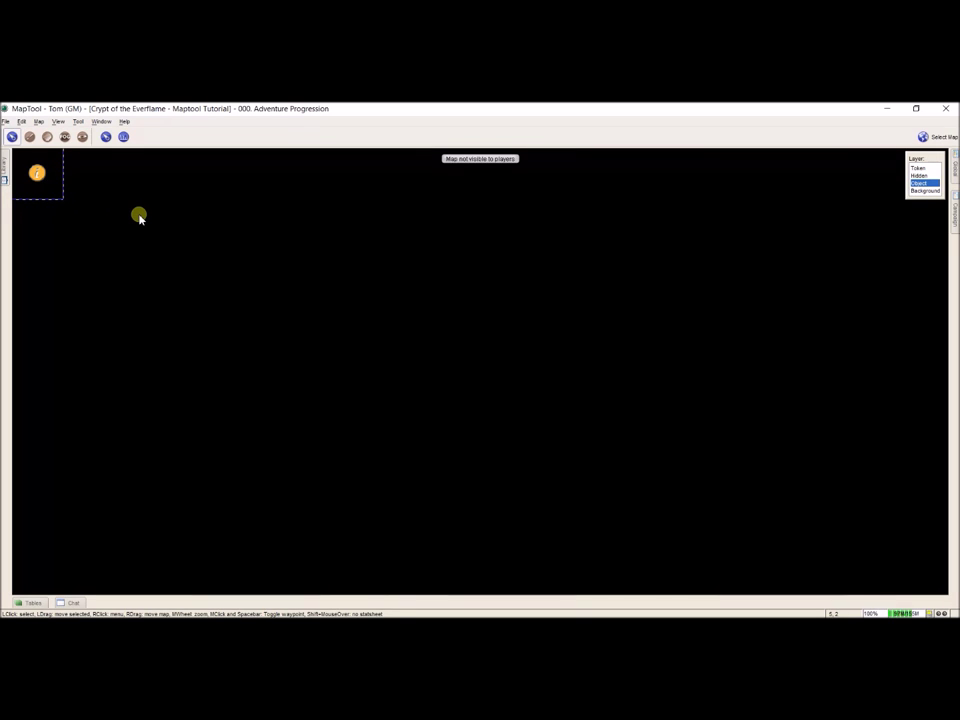
pyautogui.hotkey('ctrl', 'v')
pyautogui.moveTo(162, 222); pyautogui.dragTo(96, 190)
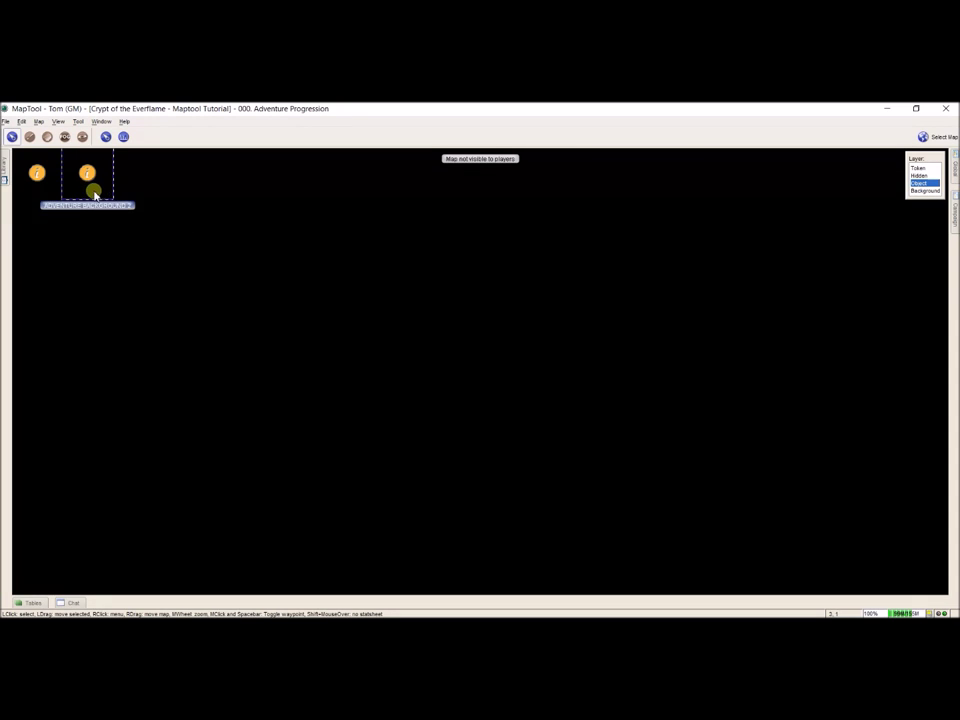
pyautogui.click(918, 168)
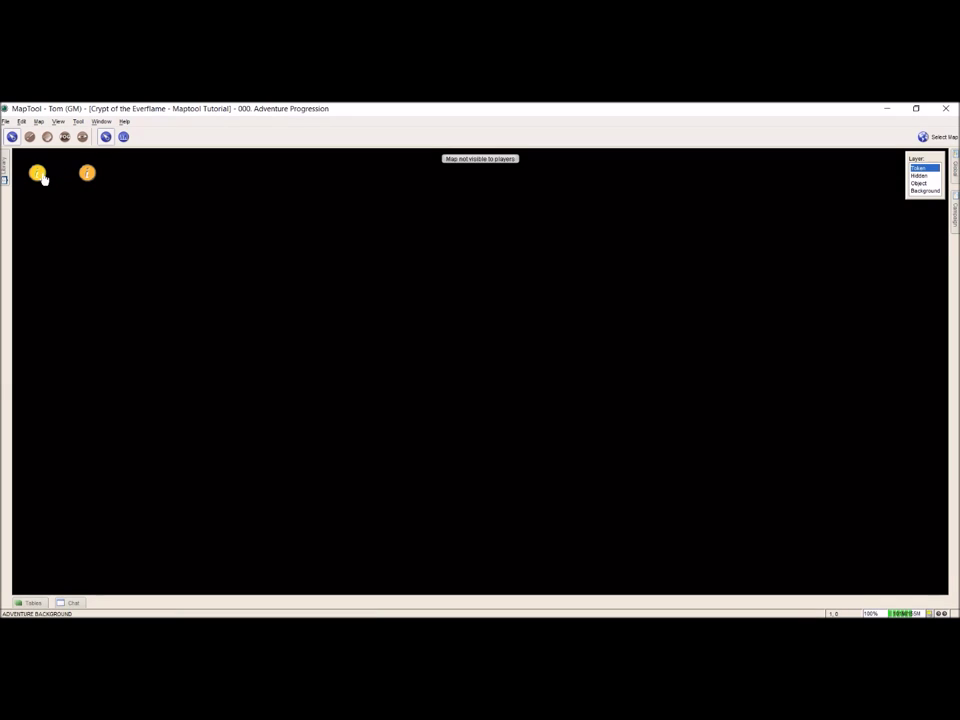
# Check both tokens' notes, open the copy's settings on the Object layer, then return to the Writer document.
pyautogui.moveTo(43, 178)
pyautogui.moveTo(88, 176)
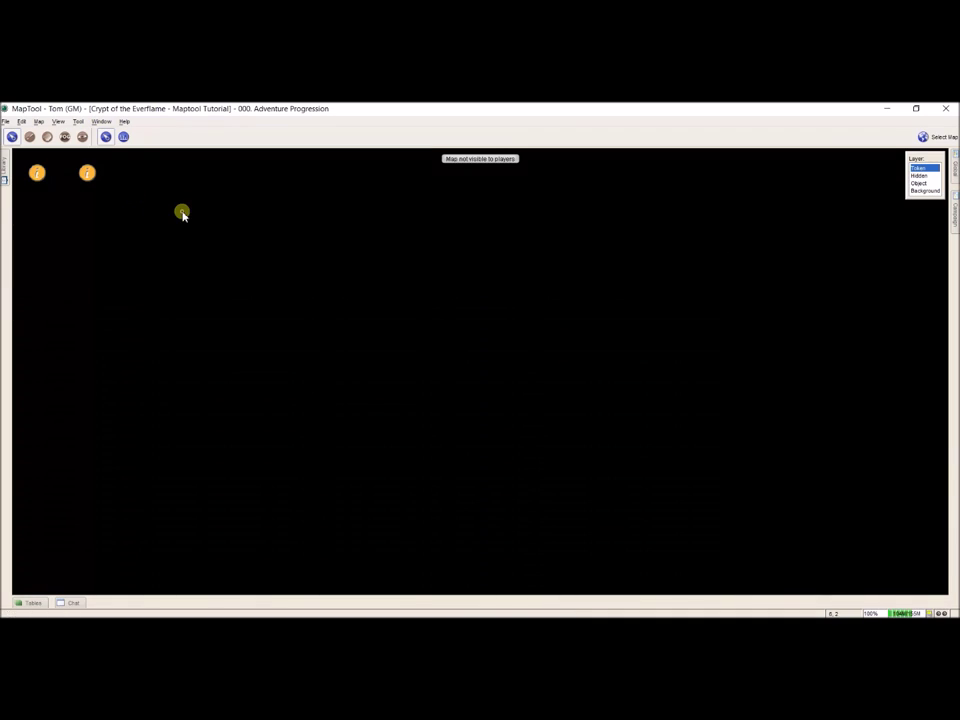
pyautogui.click(918, 183)
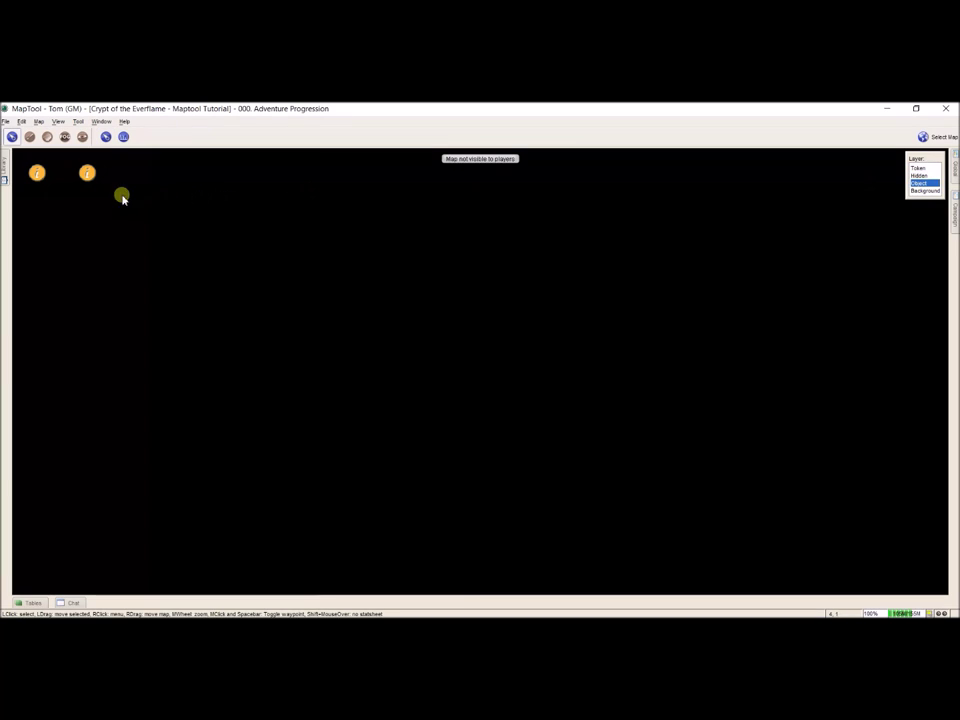
pyautogui.doubleClick(95, 180)
pyautogui.hotkey('alt', 'Tab')
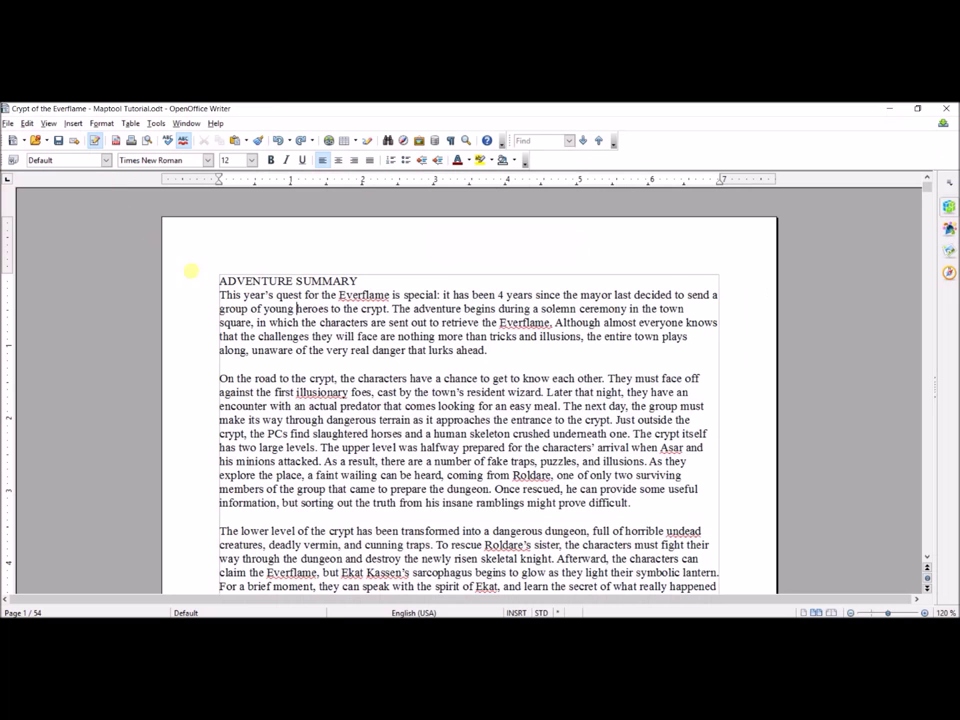
pyautogui.scroll(-5, 390, 433)
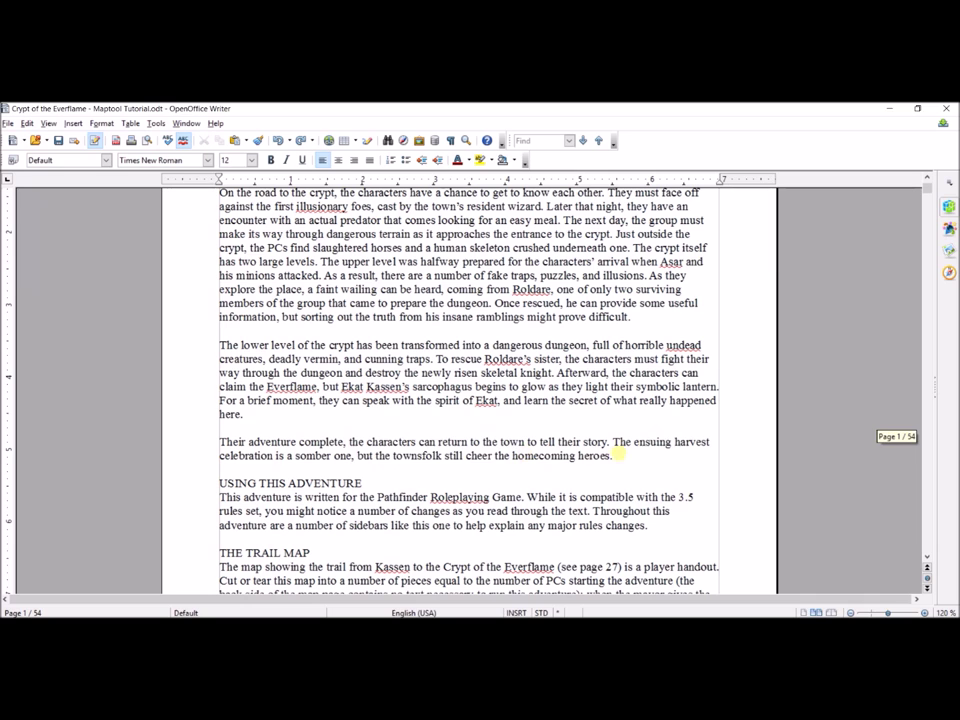
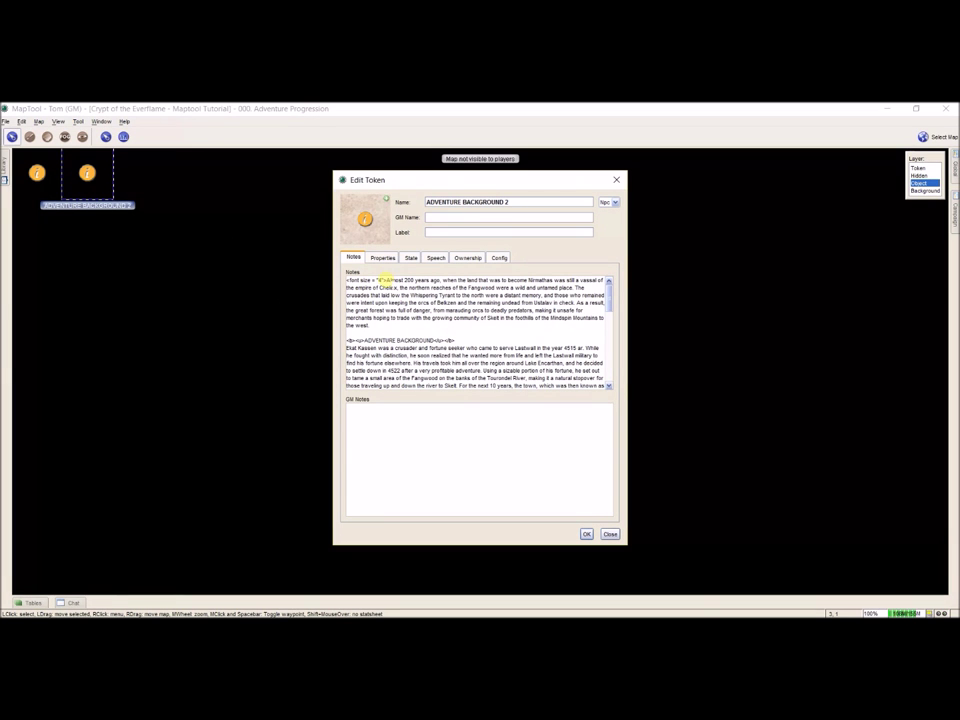
# Replace the token's old background notes with the pasted adventure summary text.
pyautogui.moveTo(389, 281); pyautogui.dragTo(598, 420)
pyautogui.moveTo(505, 370); pyautogui.dragTo(352, 283)
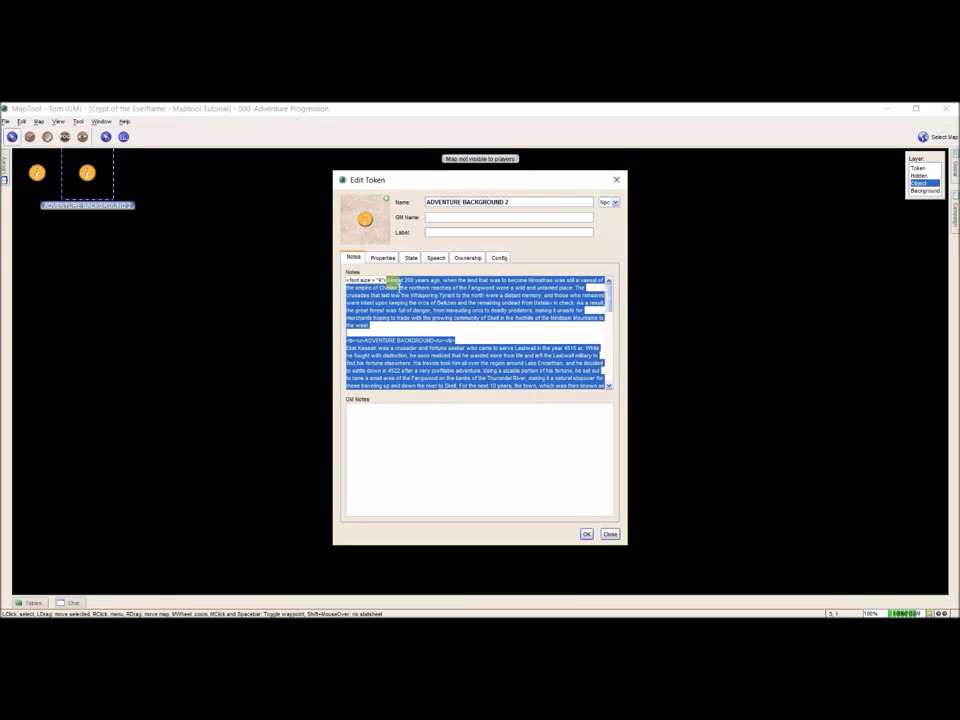
pyautogui.hotkey('ctrl', 'v')
pyautogui.scroll(10, 396, 340)
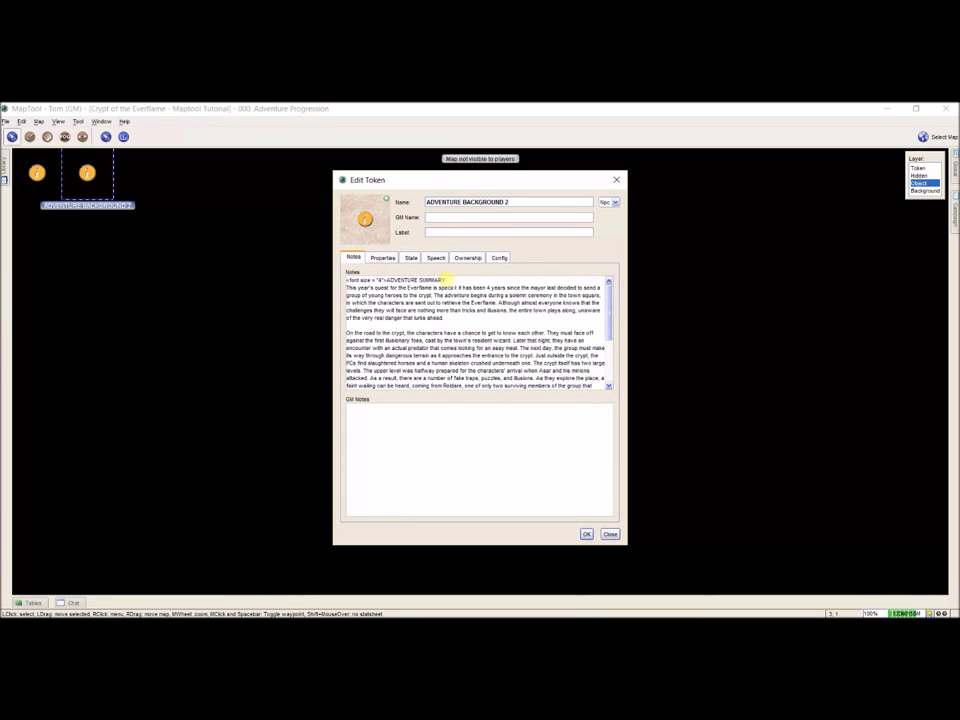
# Move the ADVENTURE SUMMARY heading out of the notes into the token name and apply.
pyautogui.moveTo(446, 280); pyautogui.dragTo(392, 280)
pyautogui.hotkey('ctrl', 'c')
pyautogui.press('Delete')
pyautogui.press('Delete')
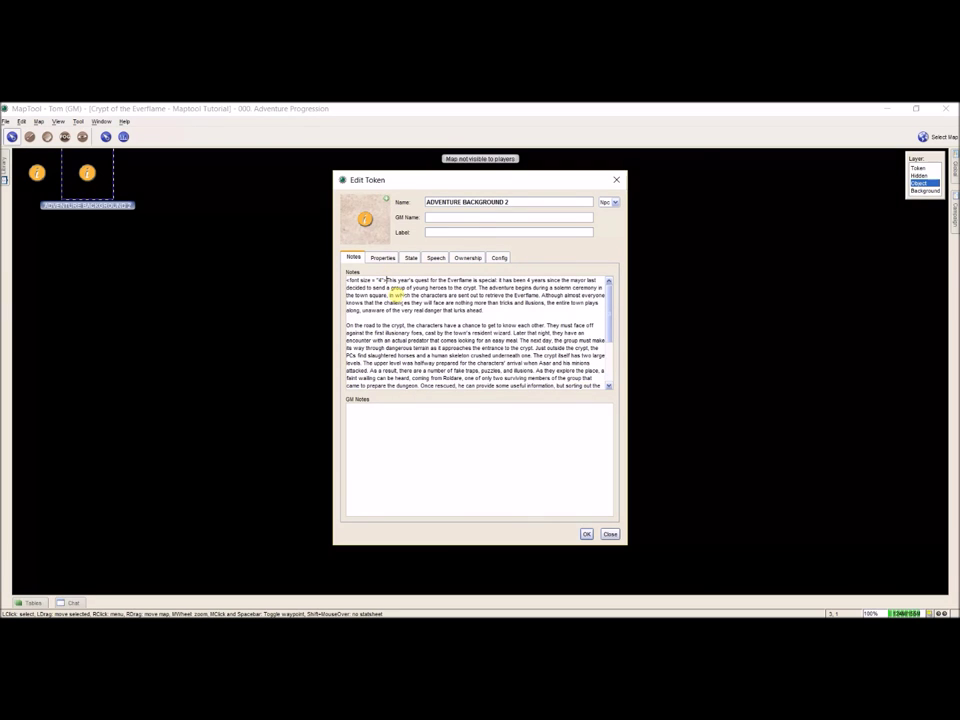
pyautogui.moveTo(427, 201); pyautogui.dragTo(561, 201)
pyautogui.hotkey('ctrl', 'v')
pyautogui.click(587, 534)
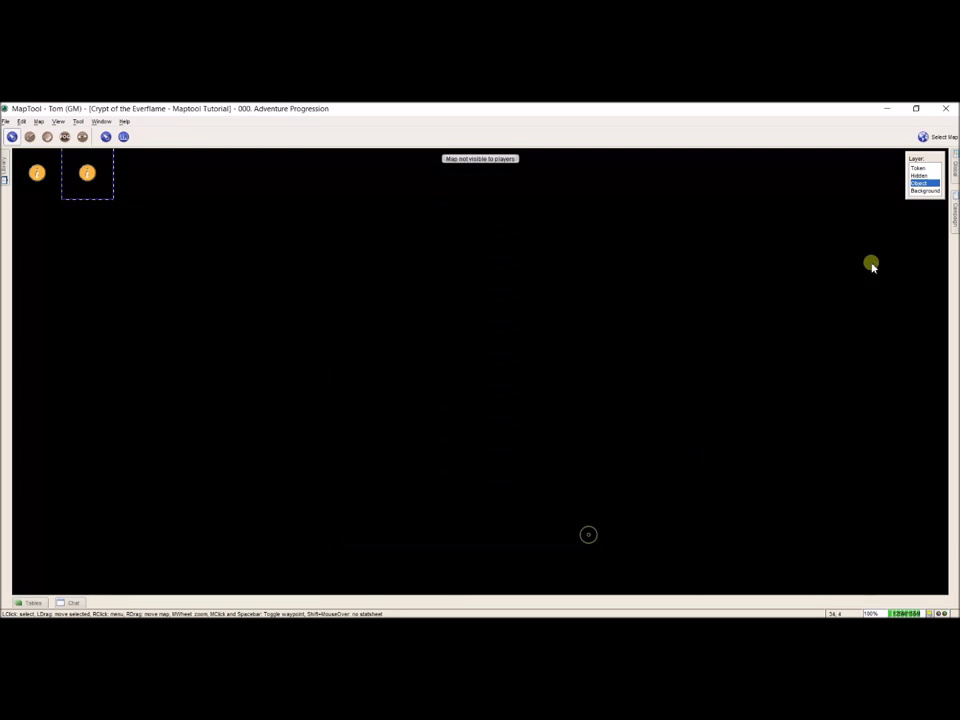
# On the Object layer, copy the Adventure Summary token and place the copy beside it.
pyautogui.click(920, 168)
pyautogui.moveTo(88, 178)
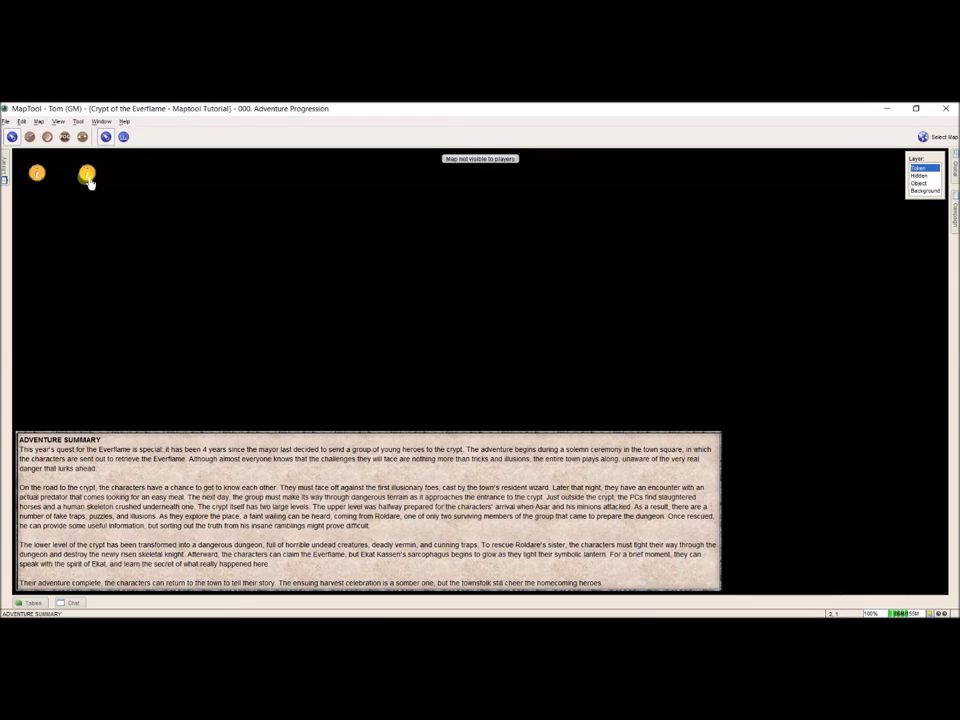
pyautogui.click(292, 314)
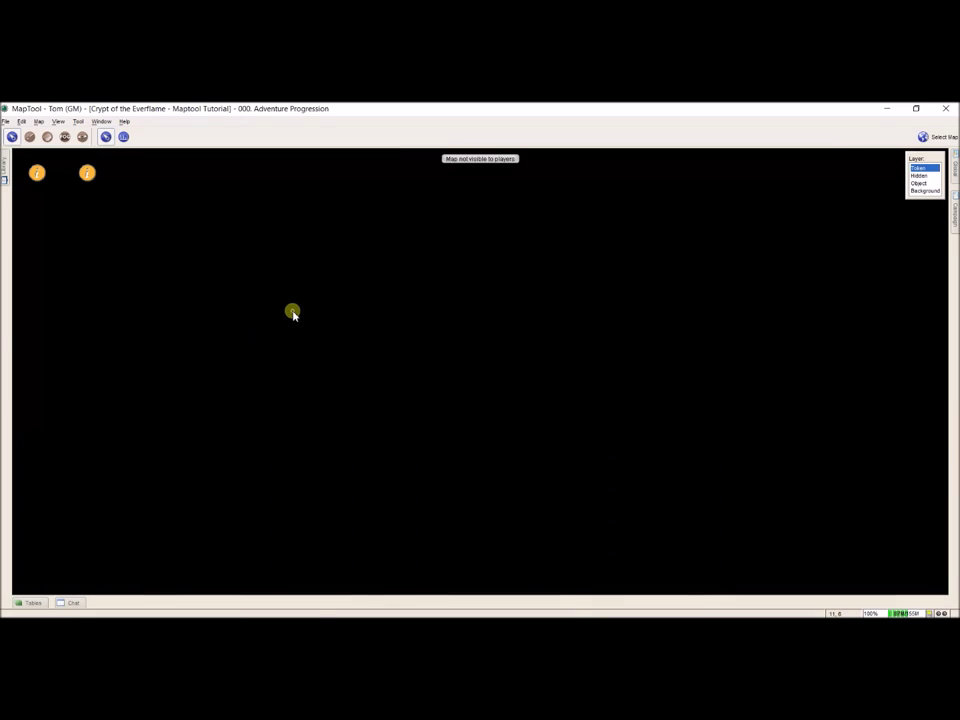
pyautogui.click(919, 184)
pyautogui.click(85, 175)
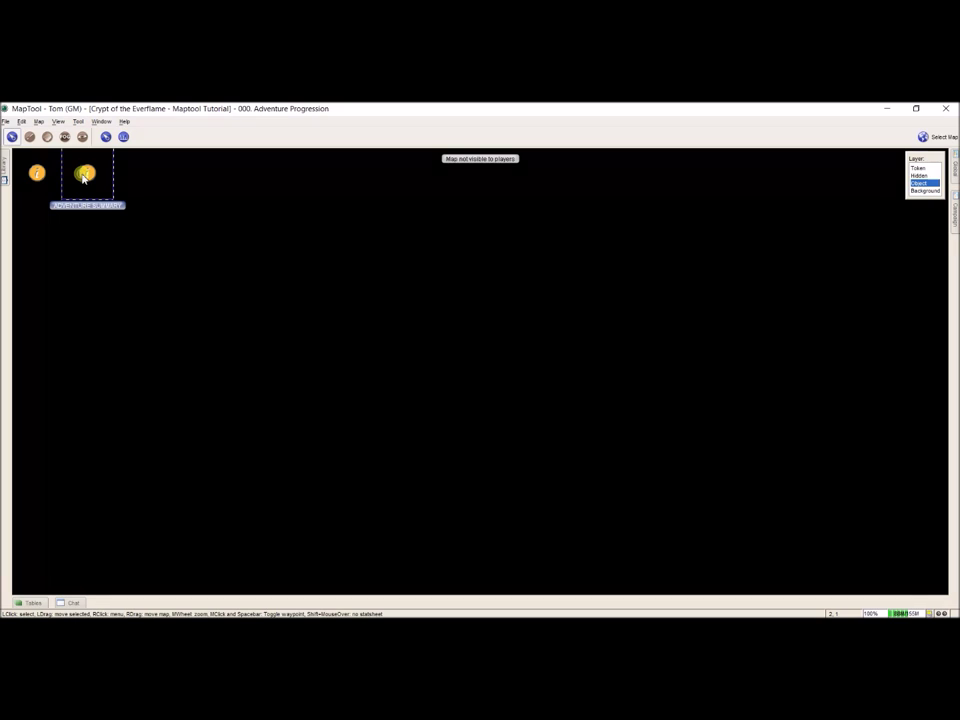
pyautogui.moveTo(84, 177); pyautogui.dragTo(156, 189)
# Cut the Using This Adventure heading and paragraph from the Writer manuscript.
pyautogui.hotkey('alt', 'Tab')
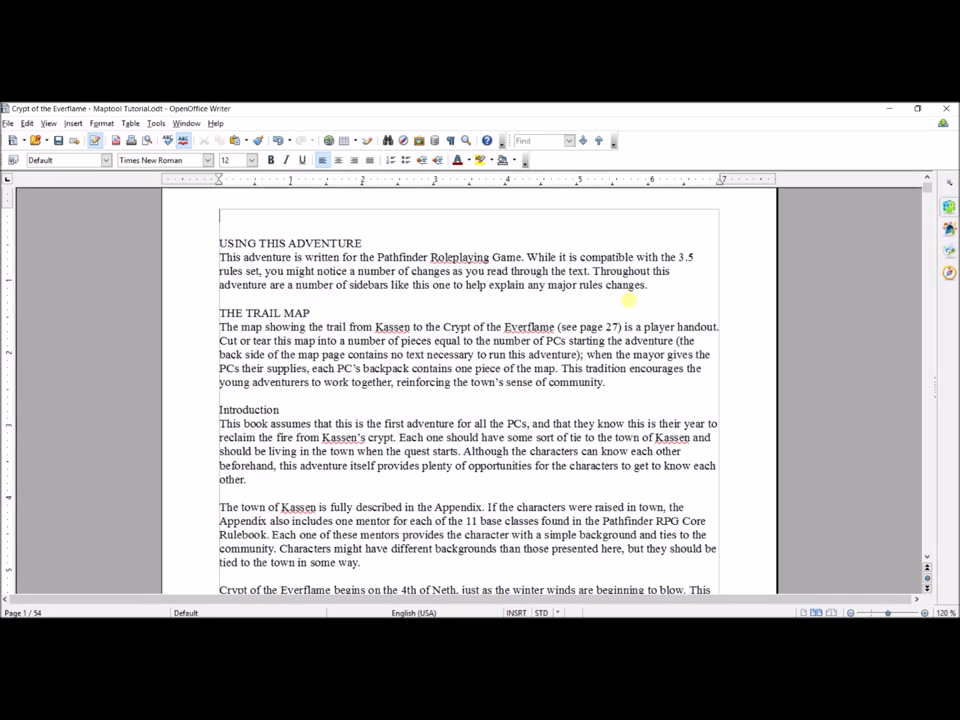
pyautogui.moveTo(660, 287); pyautogui.dragTo(213, 242)
pyautogui.hotkey('ctrl', 'c')
pyautogui.press('Delete')
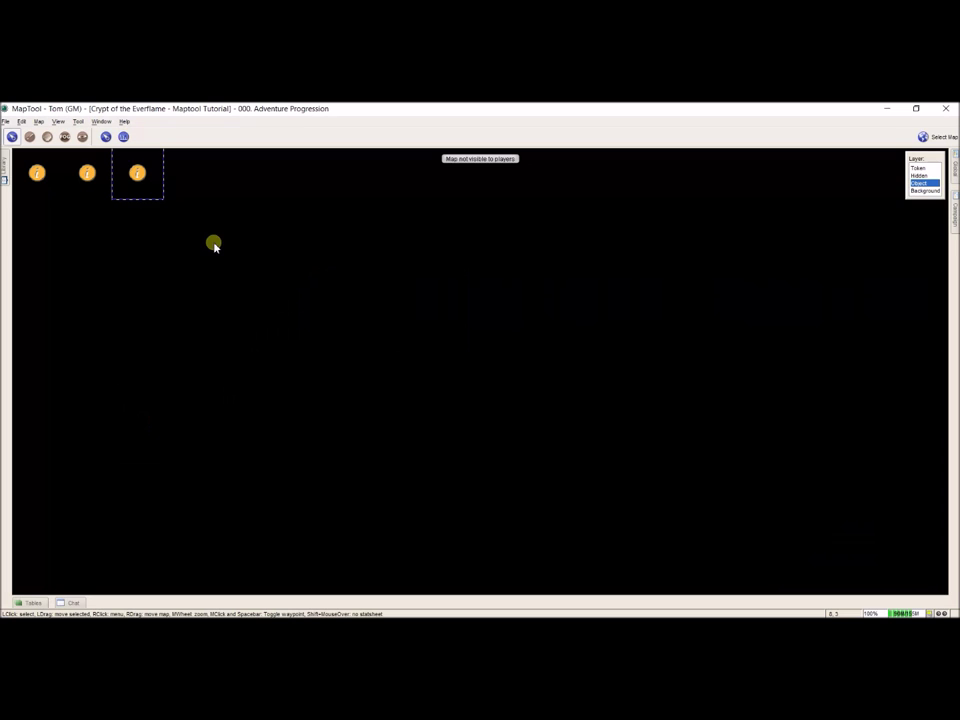
# Replace the third token's notes with the Using This Adventure section, removing its heading.
pyautogui.doubleClick(157, 188)
pyautogui.moveTo(383, 280); pyautogui.dragTo(654, 493)
pyautogui.hotkey('ctrl', 'v')
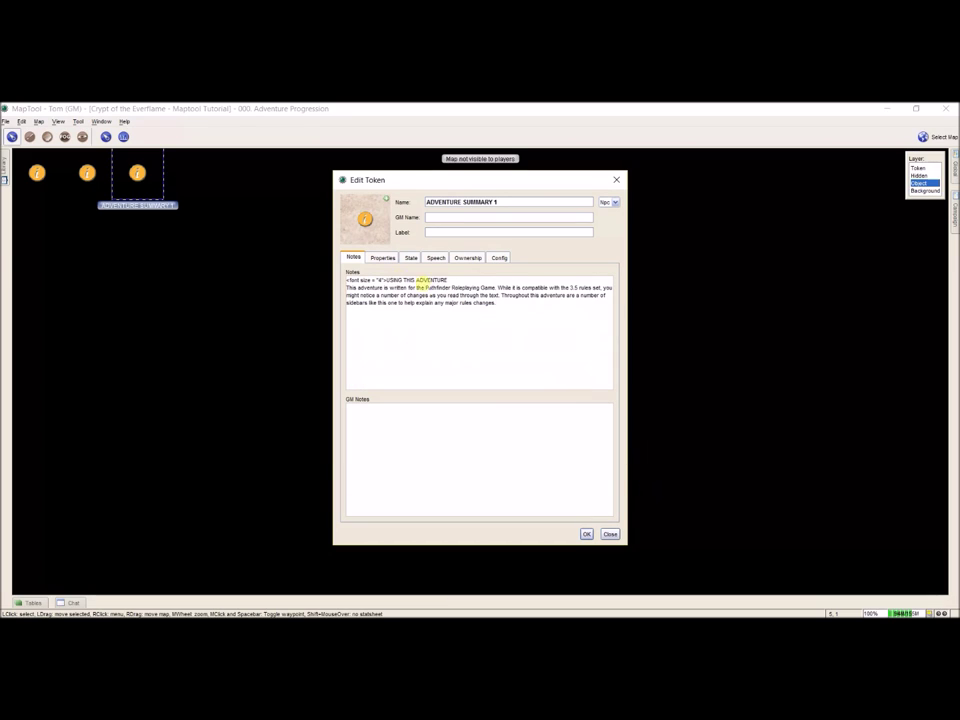
pyautogui.moveTo(446, 280); pyautogui.dragTo(386, 280)
pyautogui.hotkey('ctrl', 'c')
pyautogui.press('BackSpace')
# Rename the token USING THIS ADVENTURE, join the font tag line to the paragraph, and apply.
pyautogui.moveTo(426, 202); pyautogui.dragTo(579, 200)
pyautogui.hotkey('ctrl', 'v')
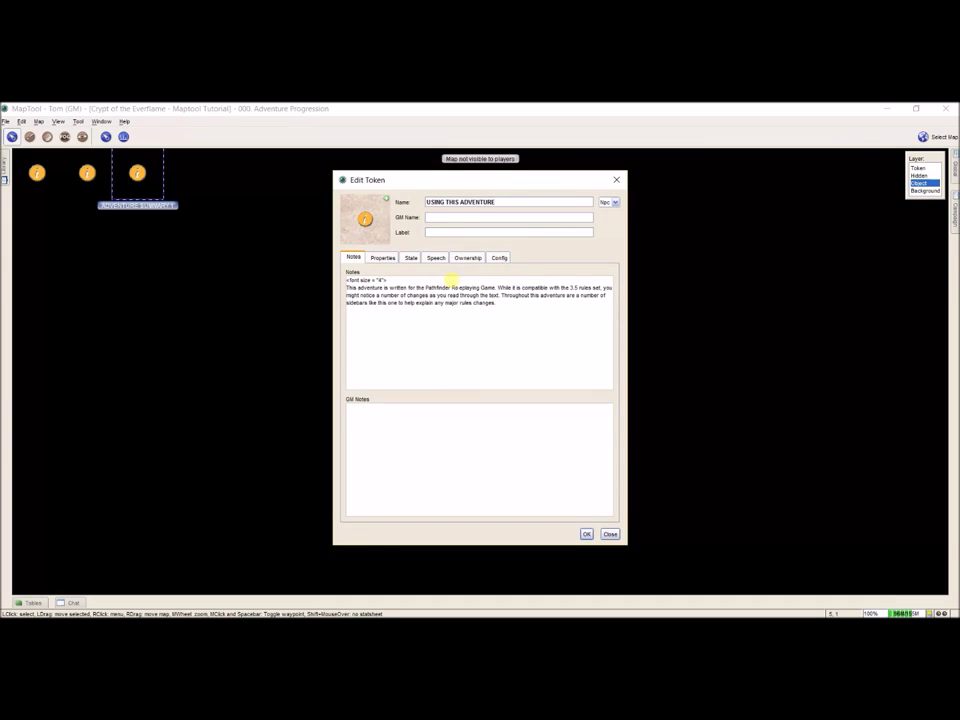
pyautogui.press('Delete')
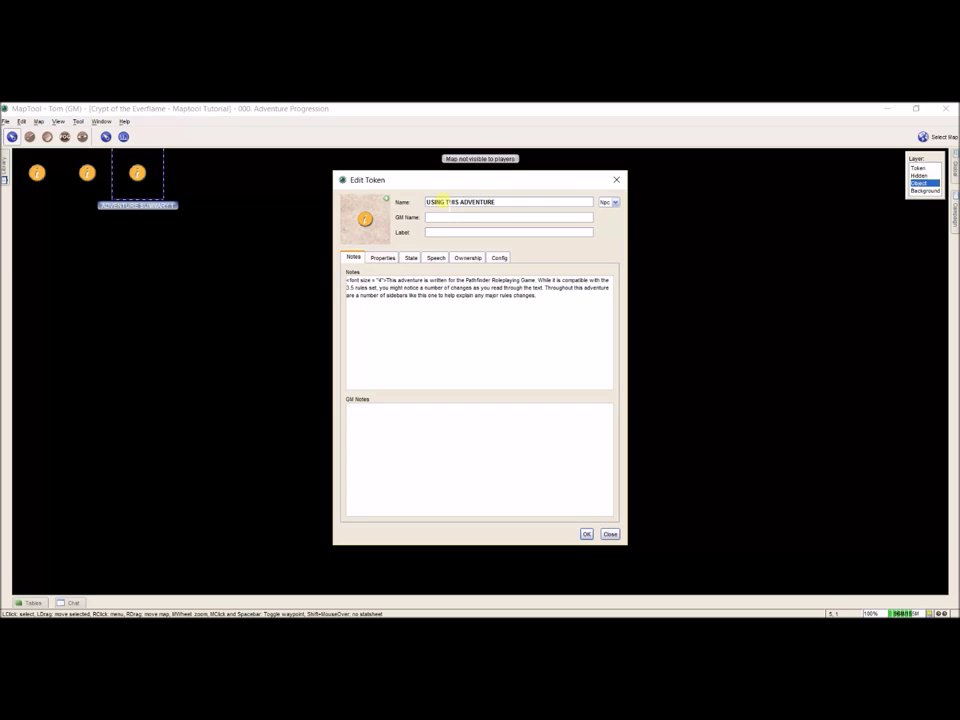
pyautogui.moveTo(427, 201); pyautogui.dragTo(494, 201)
pyautogui.moveTo(427, 201); pyautogui.dragTo(521, 201)
pyautogui.click(525, 201)
pyautogui.moveTo(427, 201); pyautogui.dragTo(495, 201)
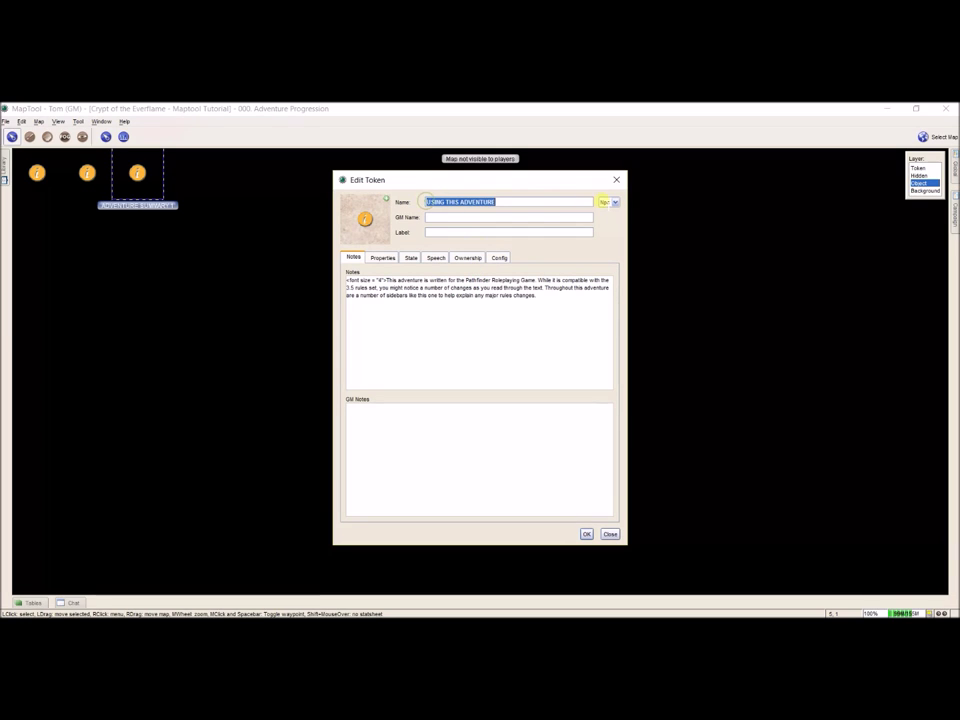
pyautogui.click(540, 293)
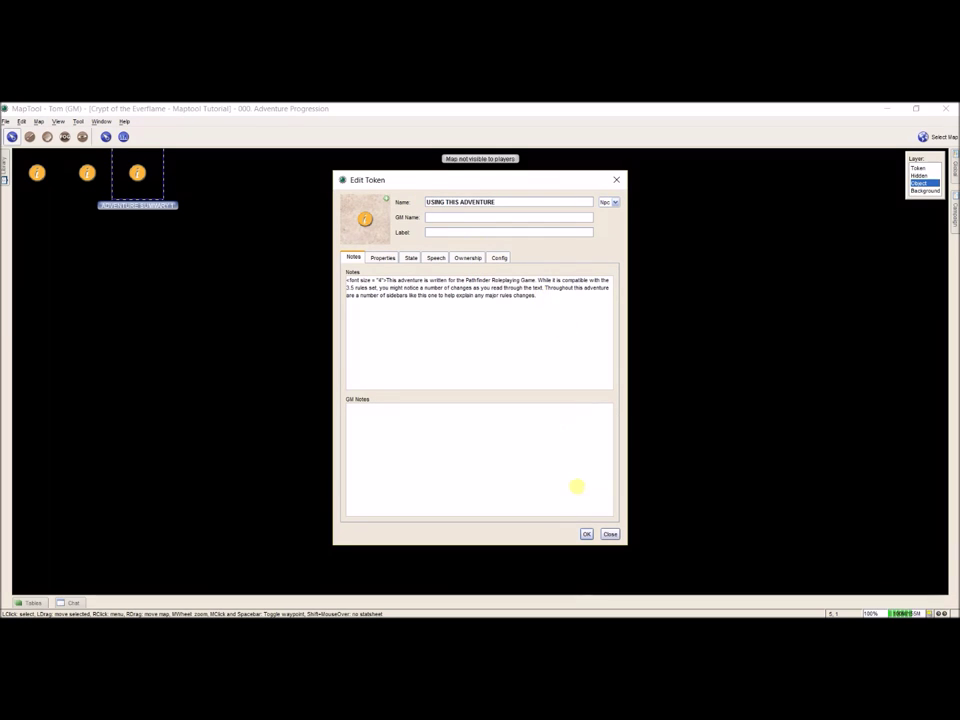
pyautogui.click(587, 534)
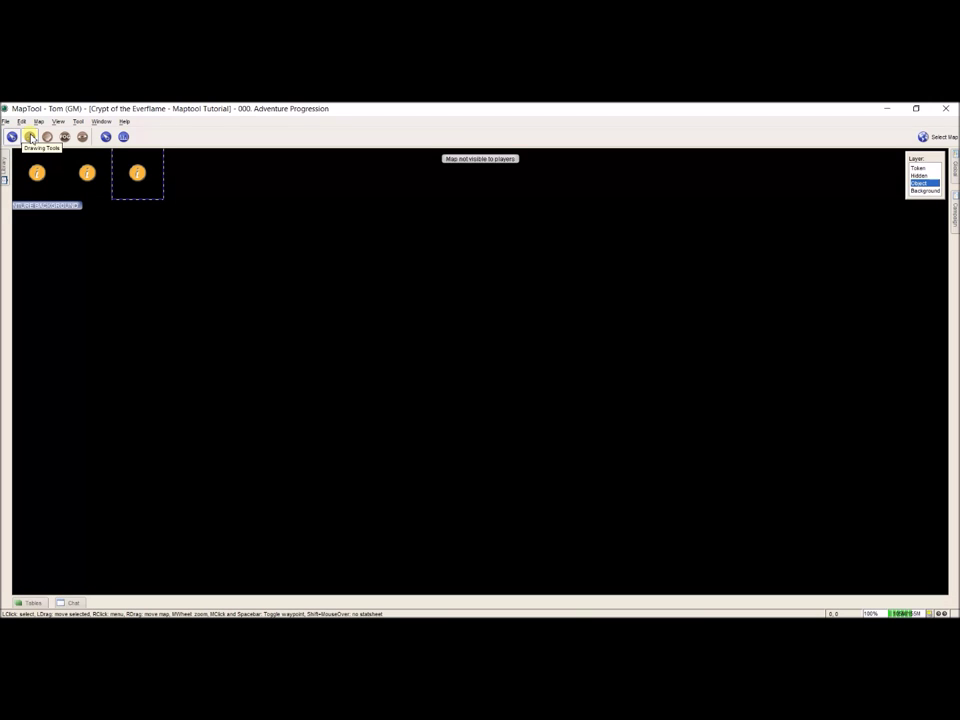
# Draw a rectangle with a yellow outline near the top of the map.
pyautogui.click(30, 138)
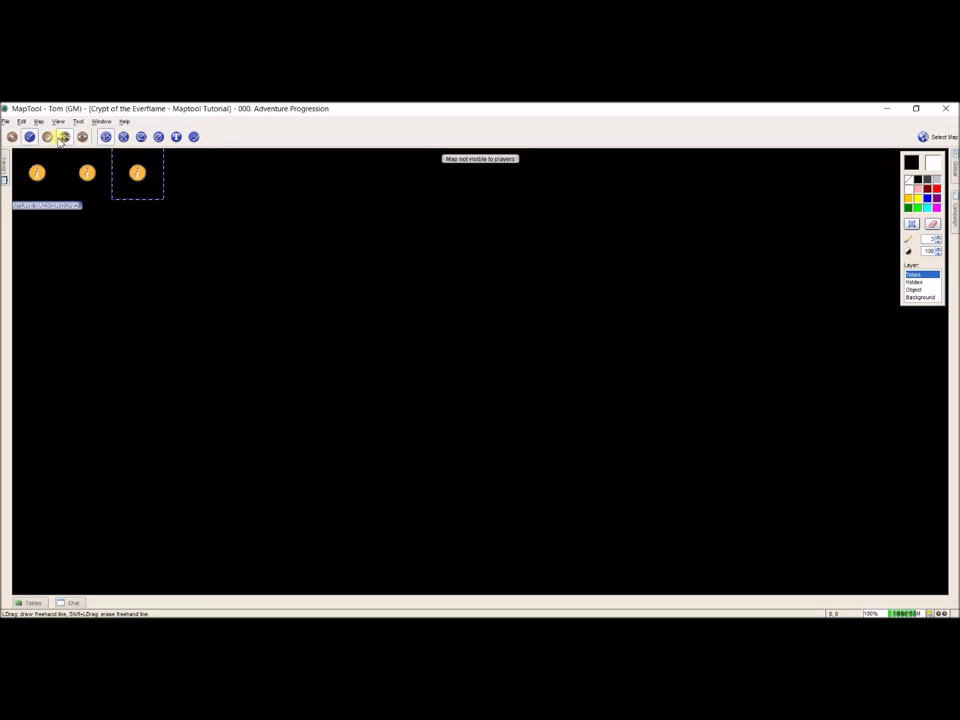
pyautogui.click(142, 138)
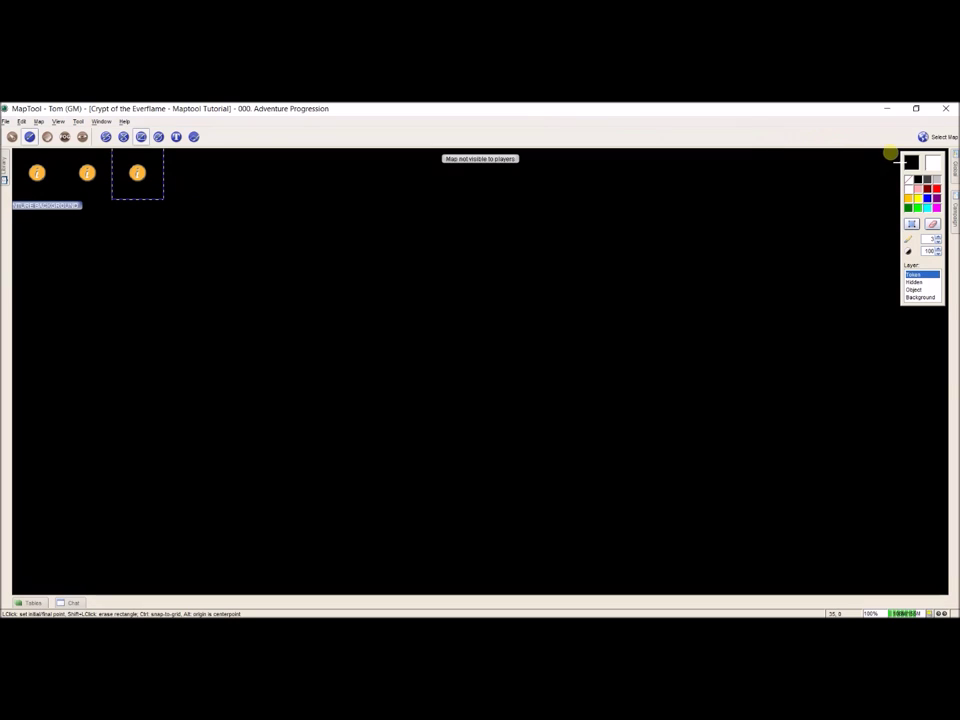
pyautogui.click(918, 205)
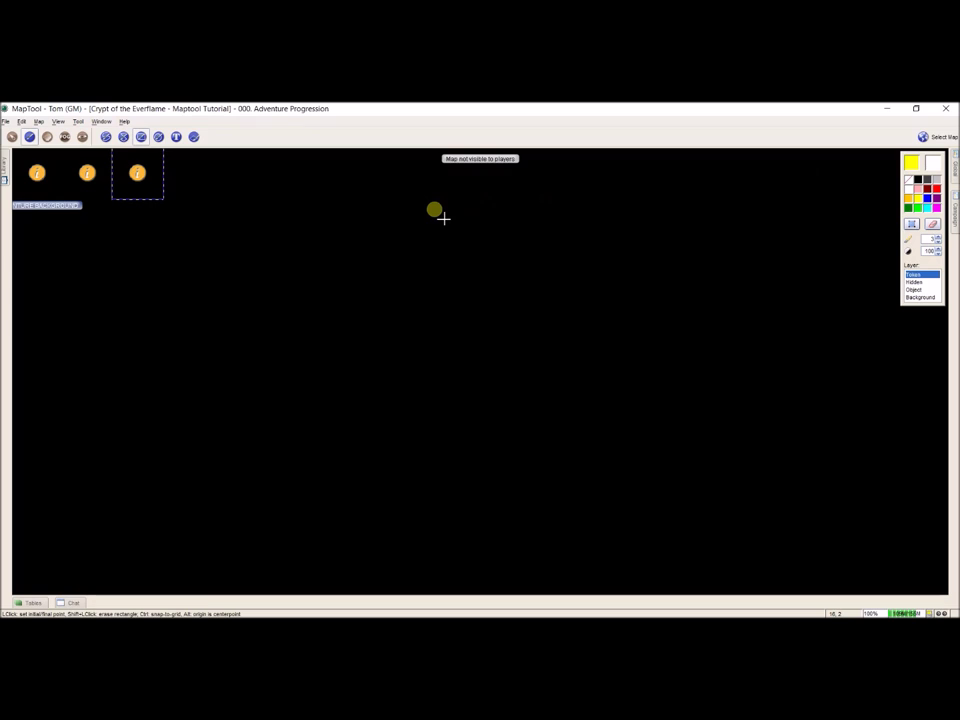
pyautogui.click(408, 214)
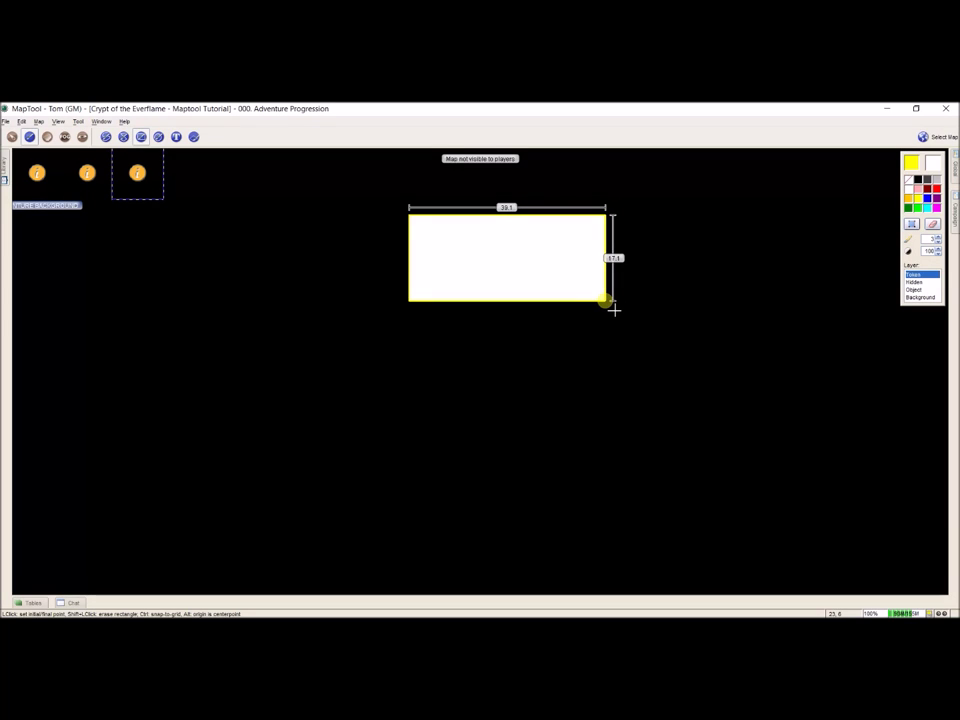
pyautogui.click(613, 310)
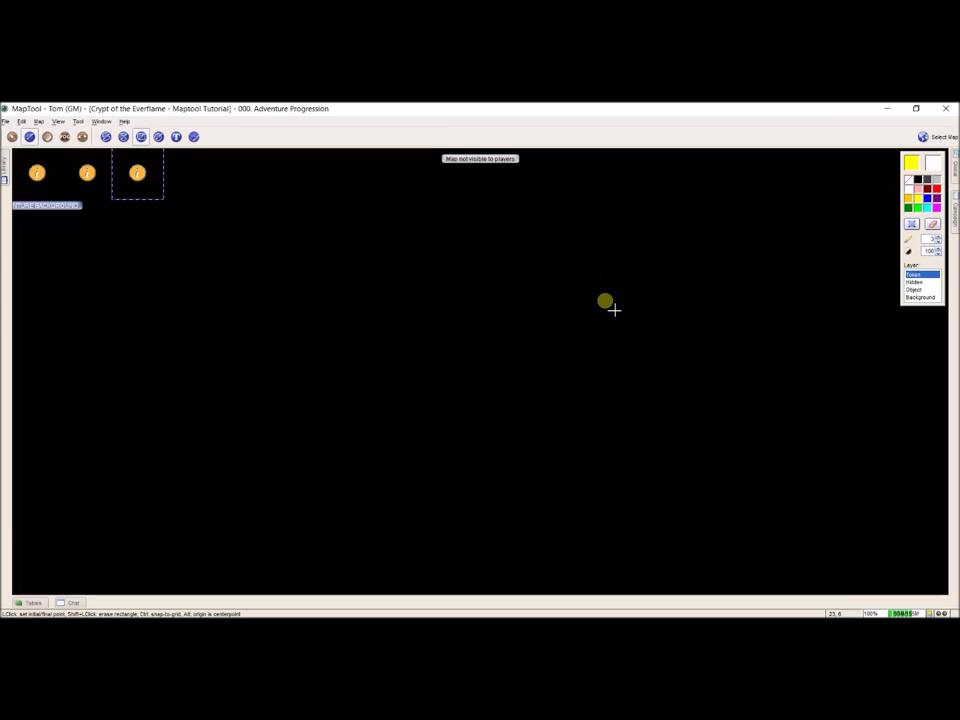
# Draw a yellow-filled rectangle and put new drawings on the Background layer.
pyautogui.rightClick(921, 204)
pyautogui.click(376, 241)
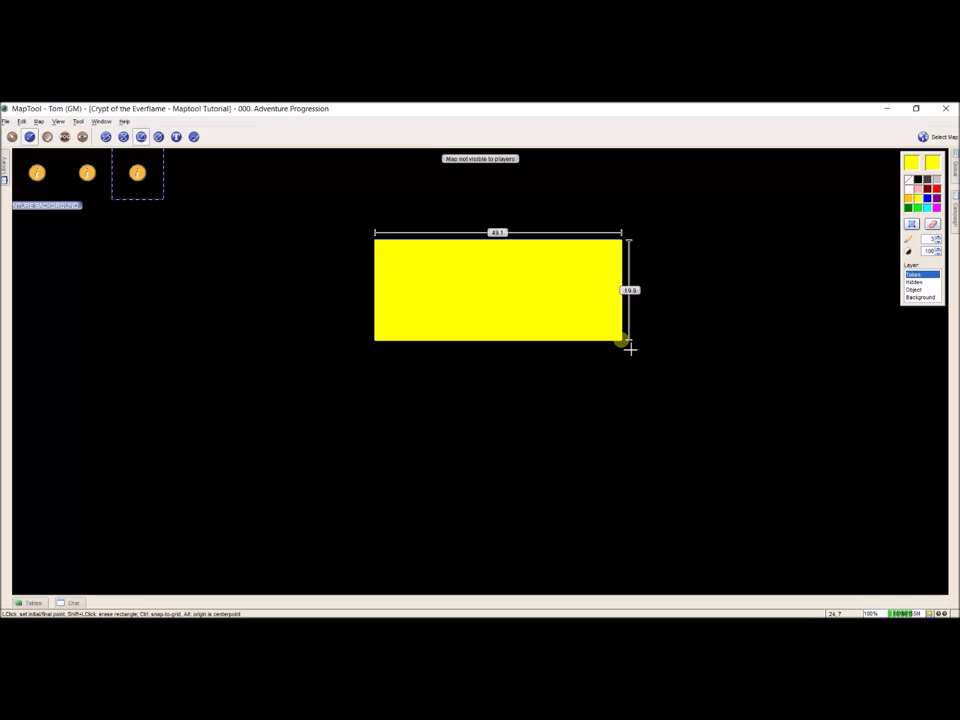
pyautogui.click(629, 348)
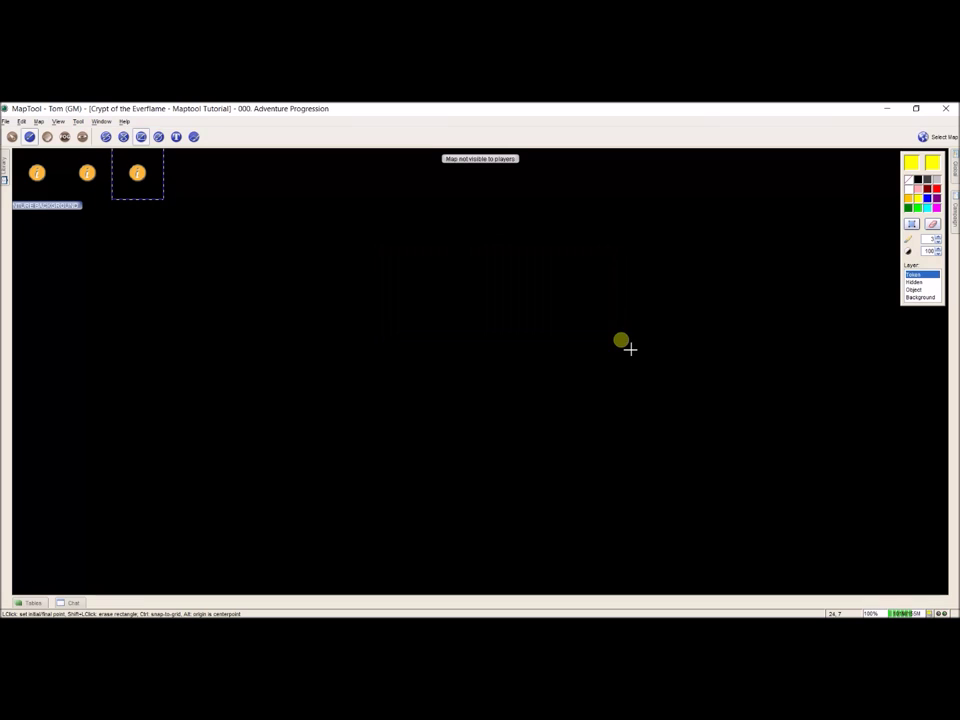
pyautogui.click(914, 297)
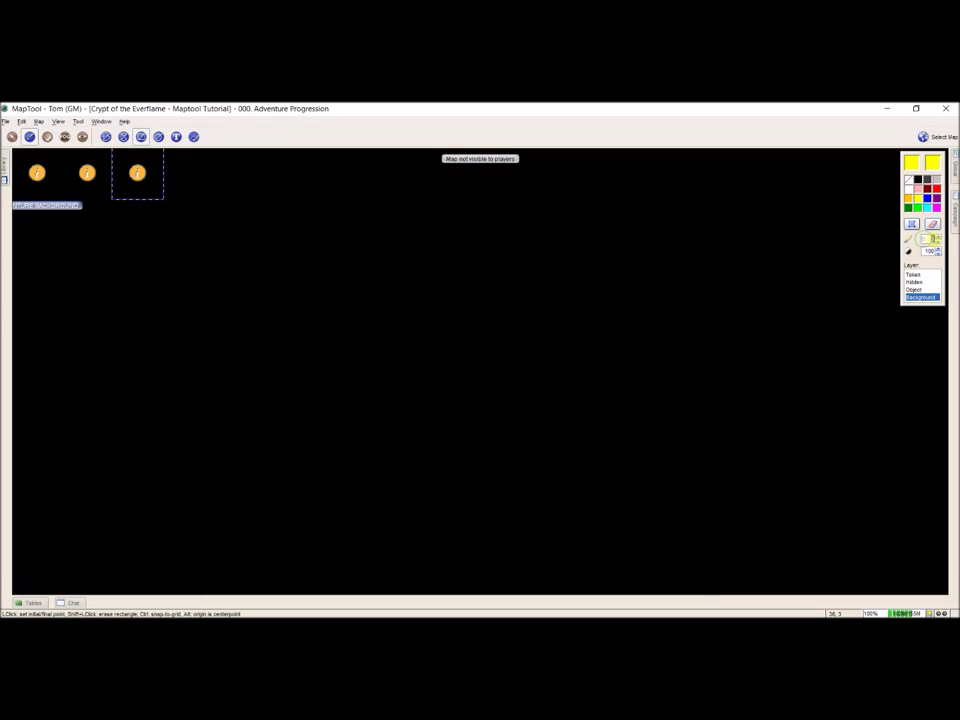
pyautogui.click(937, 242)
# Draw a first yellow rectangle beside the tokens, then erase it.
pyautogui.click(175, 210)
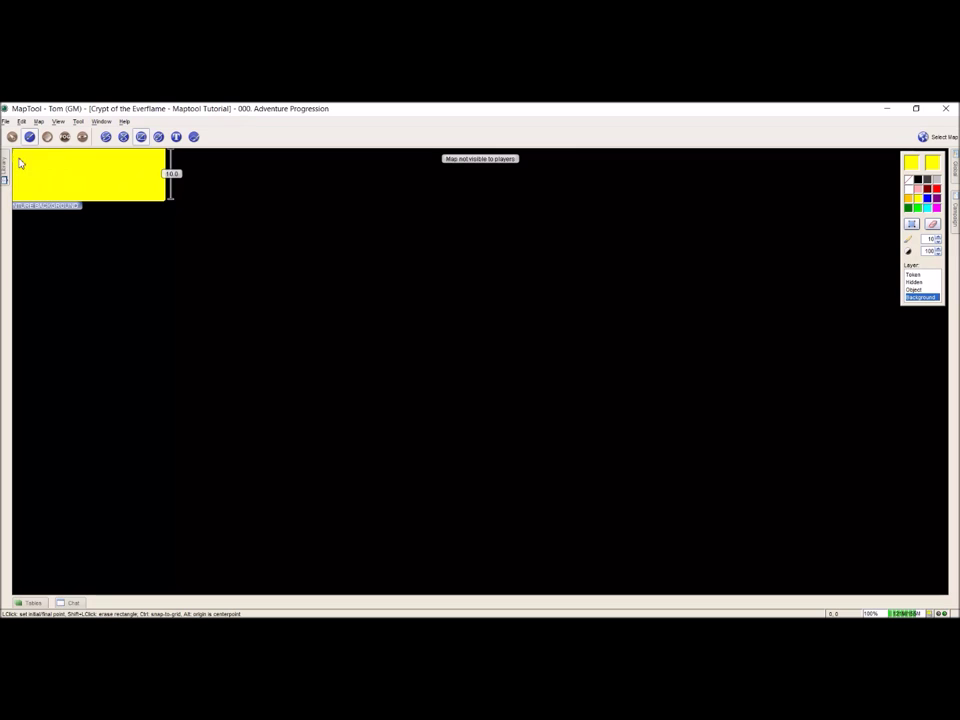
pyautogui.click(14, 155)
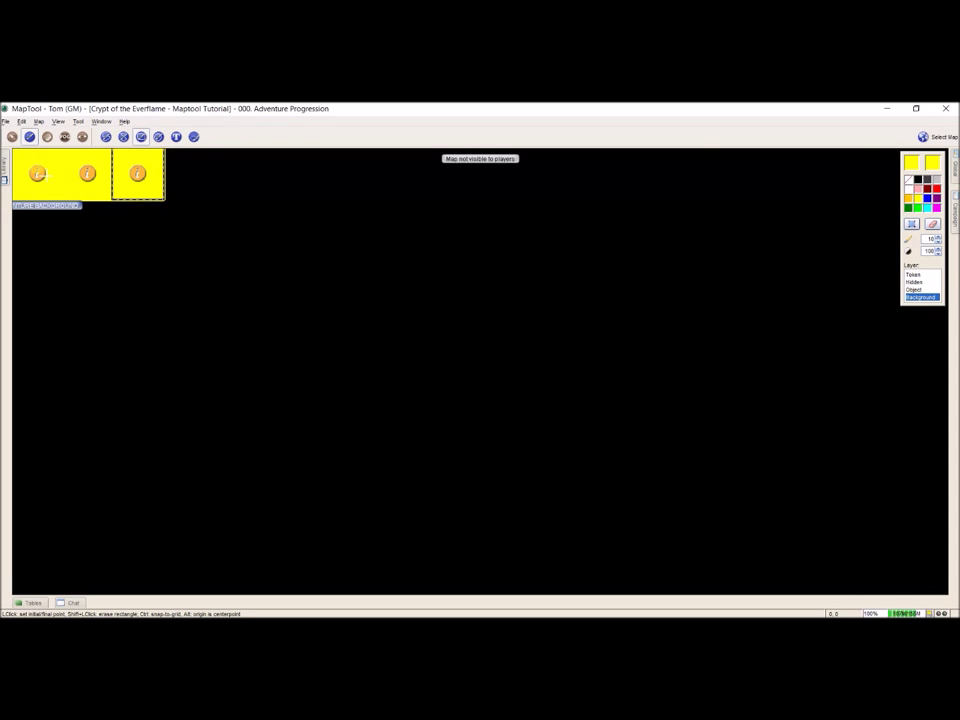
pyautogui.moveTo(42, 175); pyautogui.dragTo(106, 207)
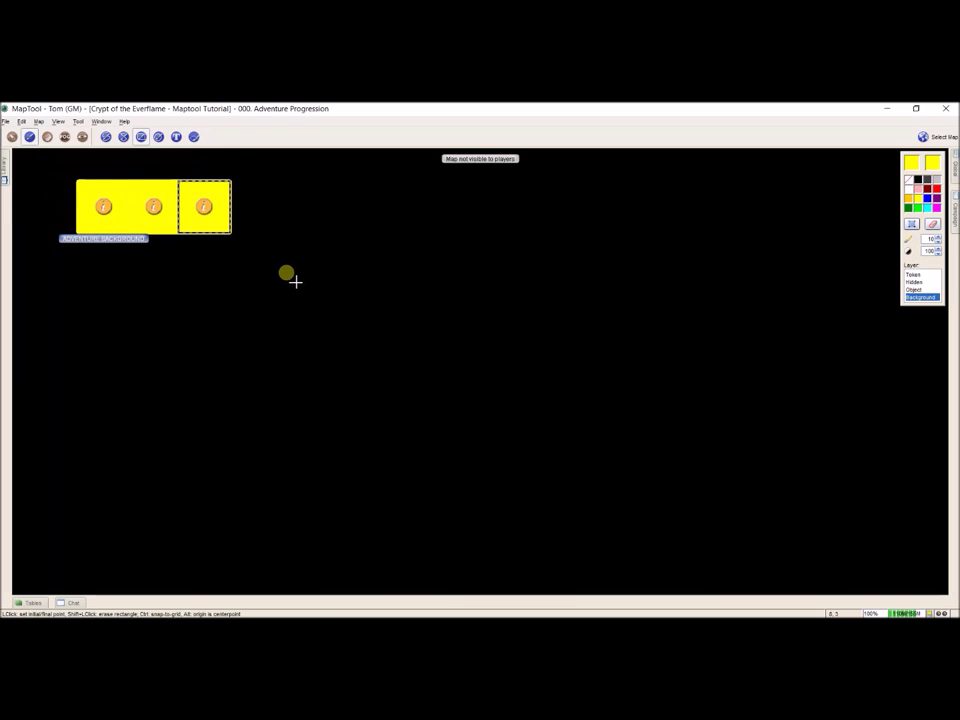
pyautogui.press('Escape')
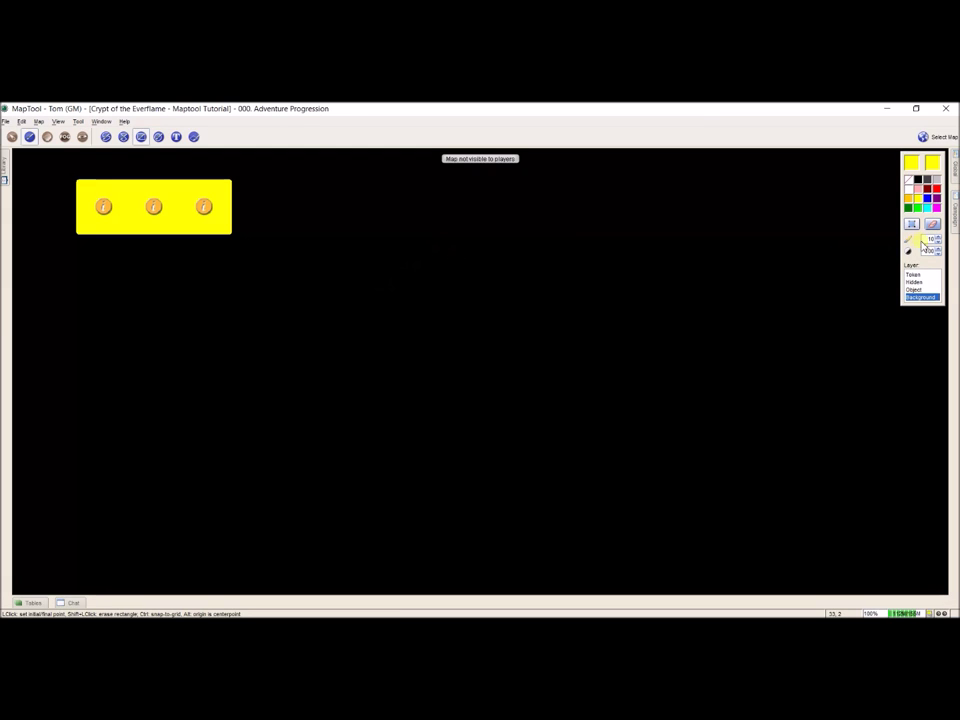
pyautogui.click(299, 263)
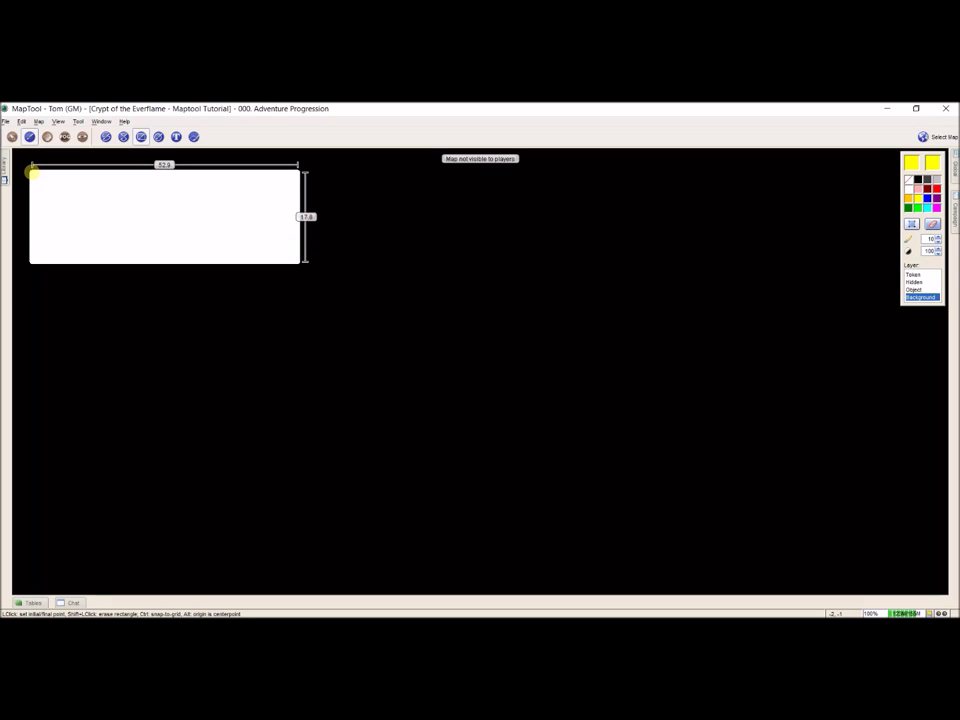
pyautogui.click(32, 172)
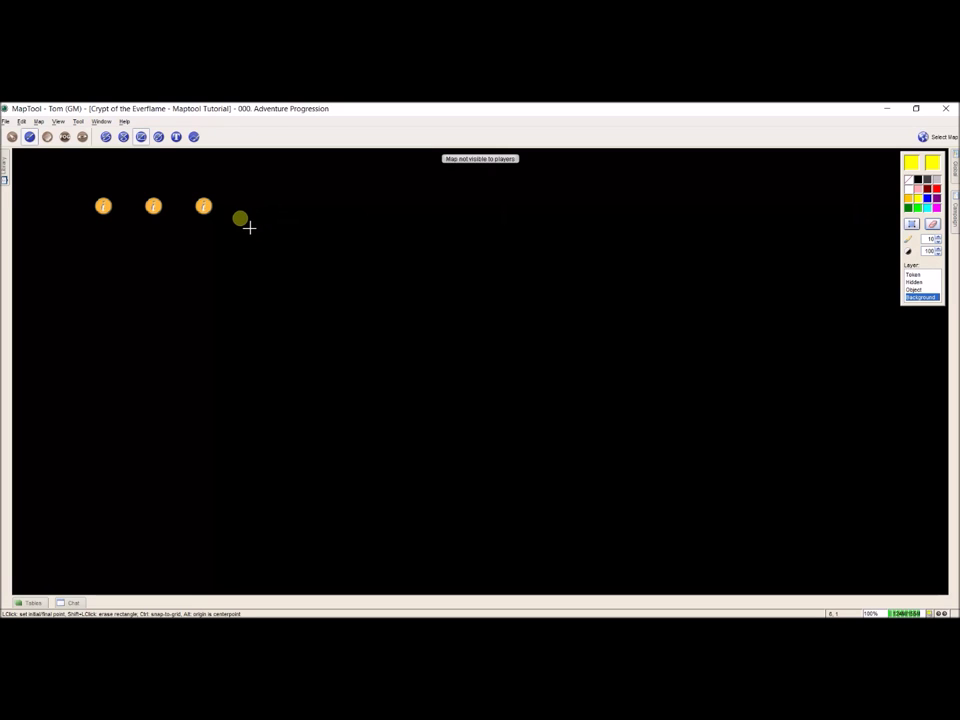
# Try two more yellow rectangles around the tokens, erasing each badly sized attempt.
pyautogui.click(240, 231)
pyautogui.click(77, 181)
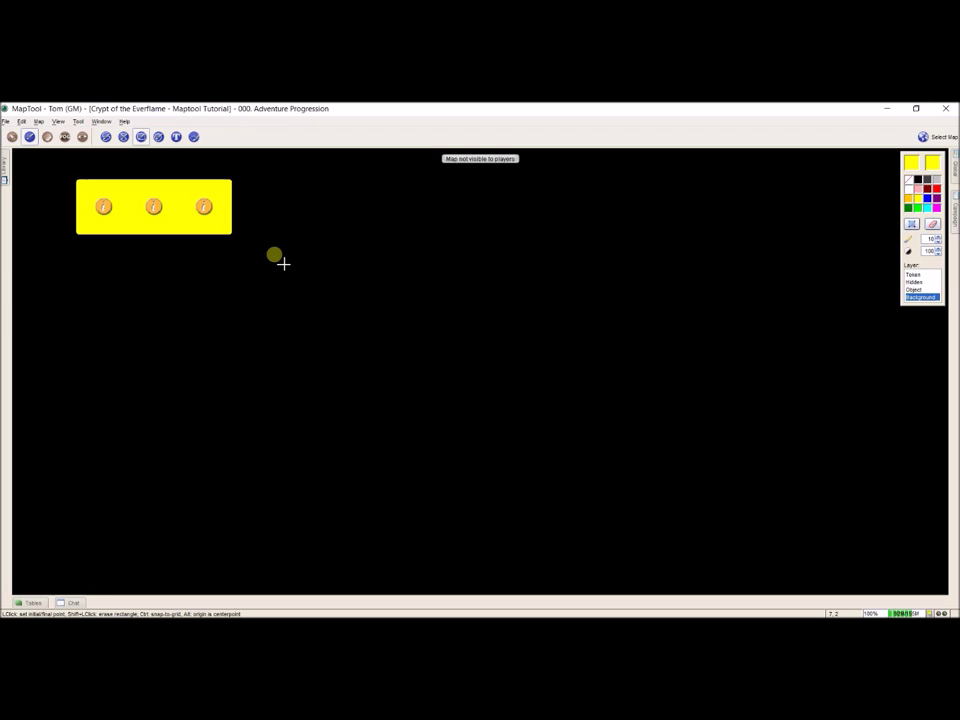
pyautogui.click(283, 263)
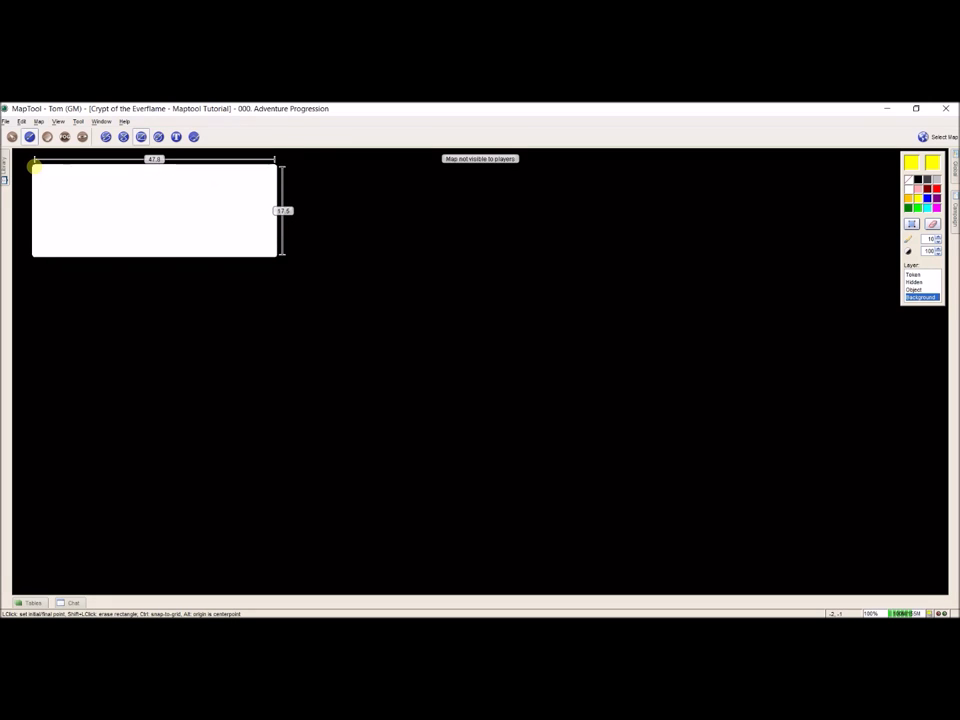
pyautogui.click(34, 164)
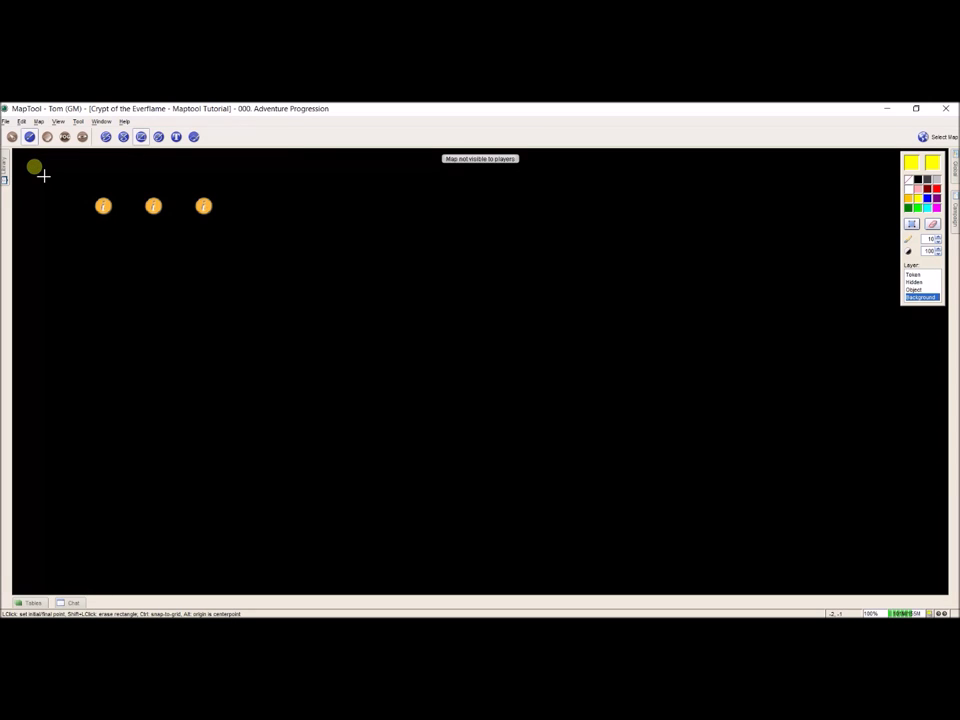
pyautogui.click(256, 232)
pyautogui.click(77, 180)
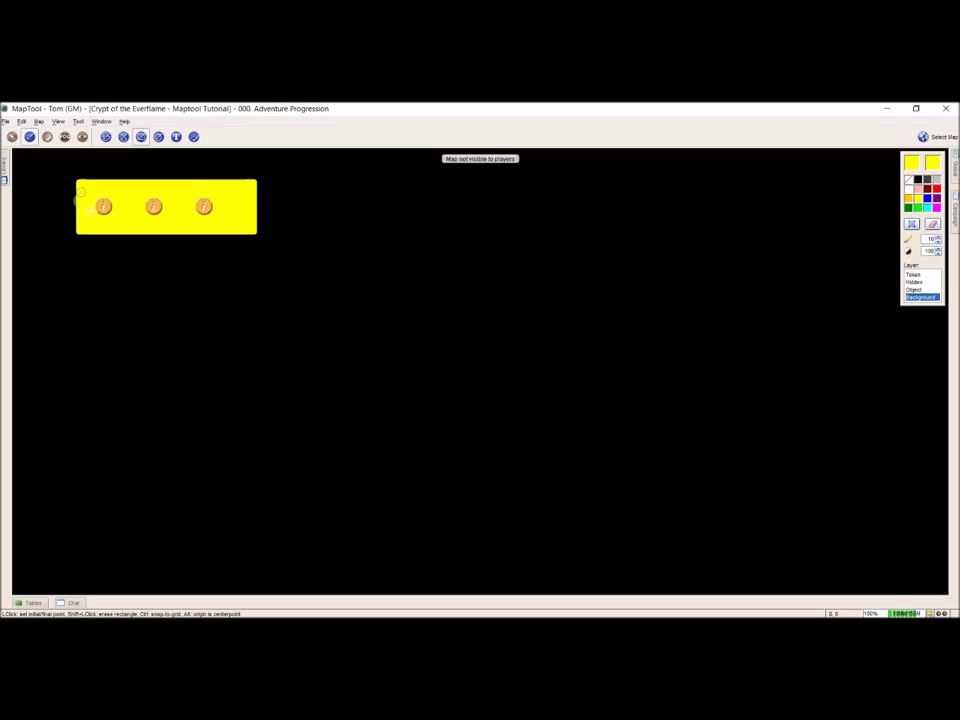
pyautogui.keyDown('shift'); pyautogui.click(318, 267); pyautogui.keyUp('shift')
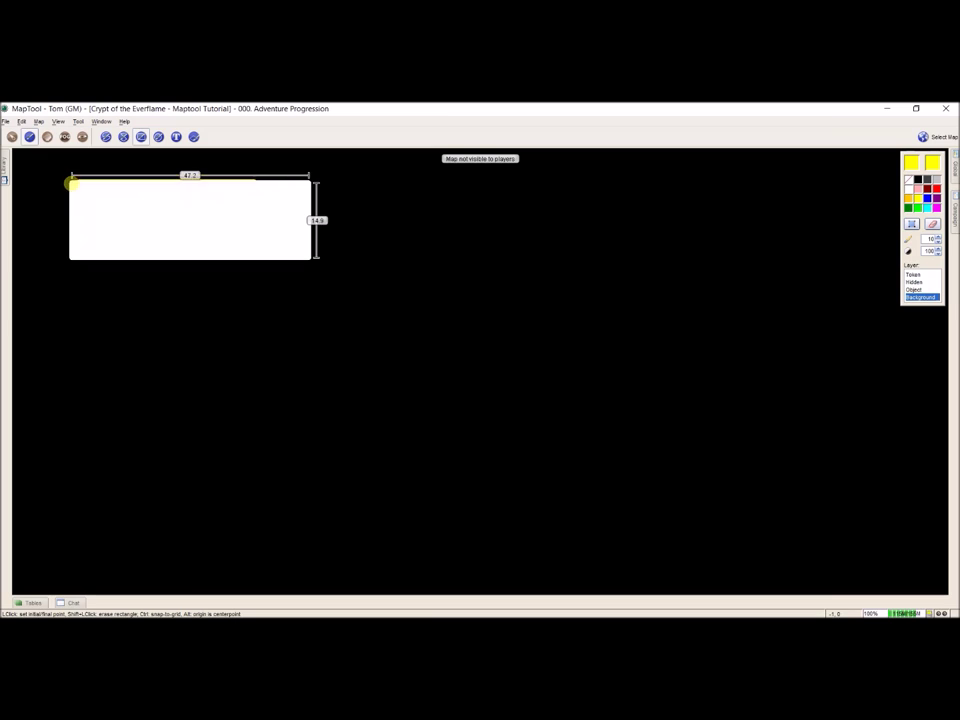
pyautogui.keyDown('shift'); pyautogui.click(78, 180); pyautogui.keyUp('shift')
# Draw the final 30 by 10 yellow rectangle around the three tokens and return to the Pointer tool.
pyautogui.moveTo(79, 233); pyautogui.dragTo(232, 180)
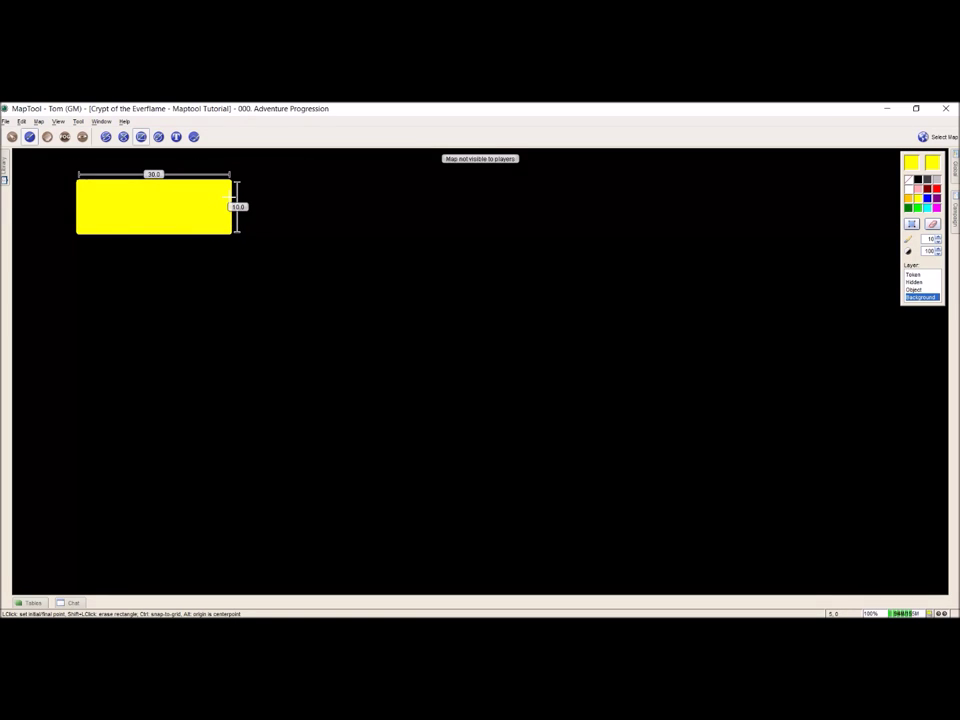
pyautogui.click(232, 181)
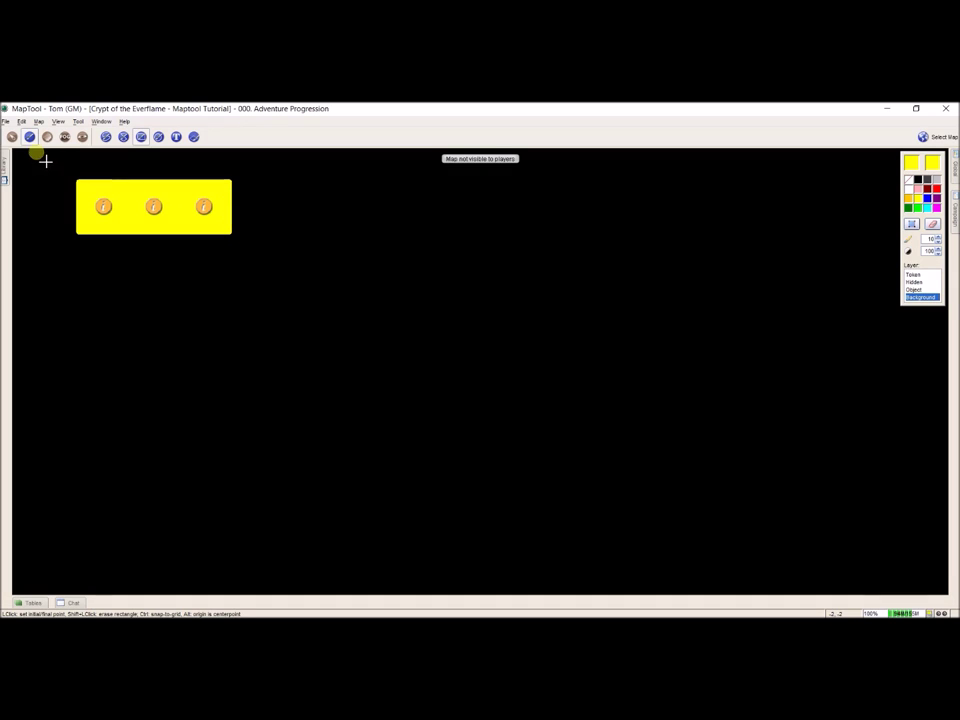
pyautogui.click(11, 136)
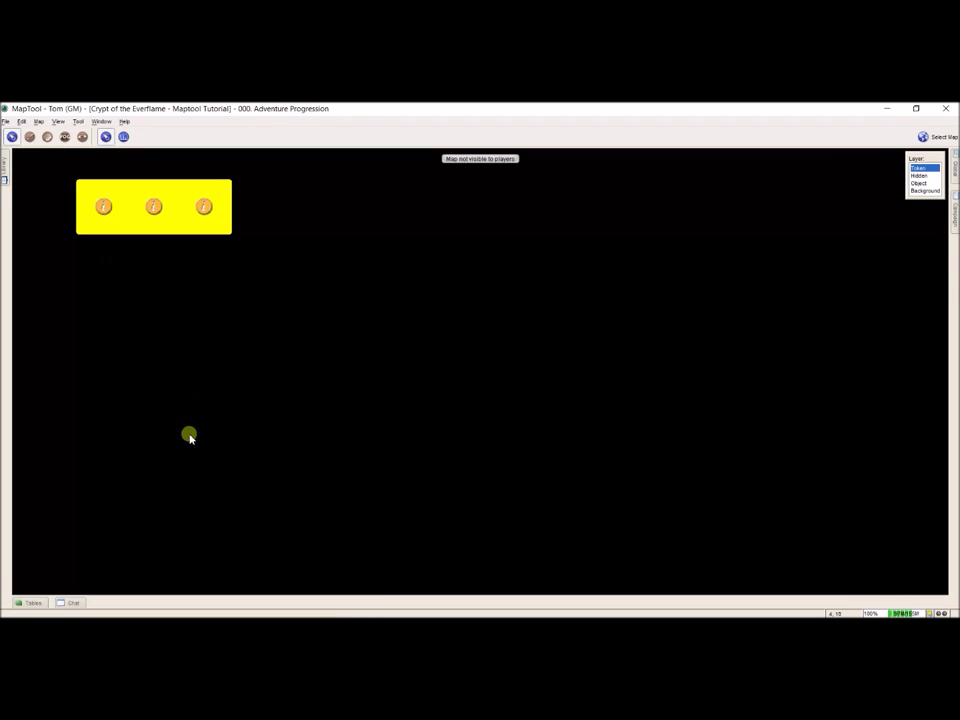
pyautogui.moveTo(190, 610)
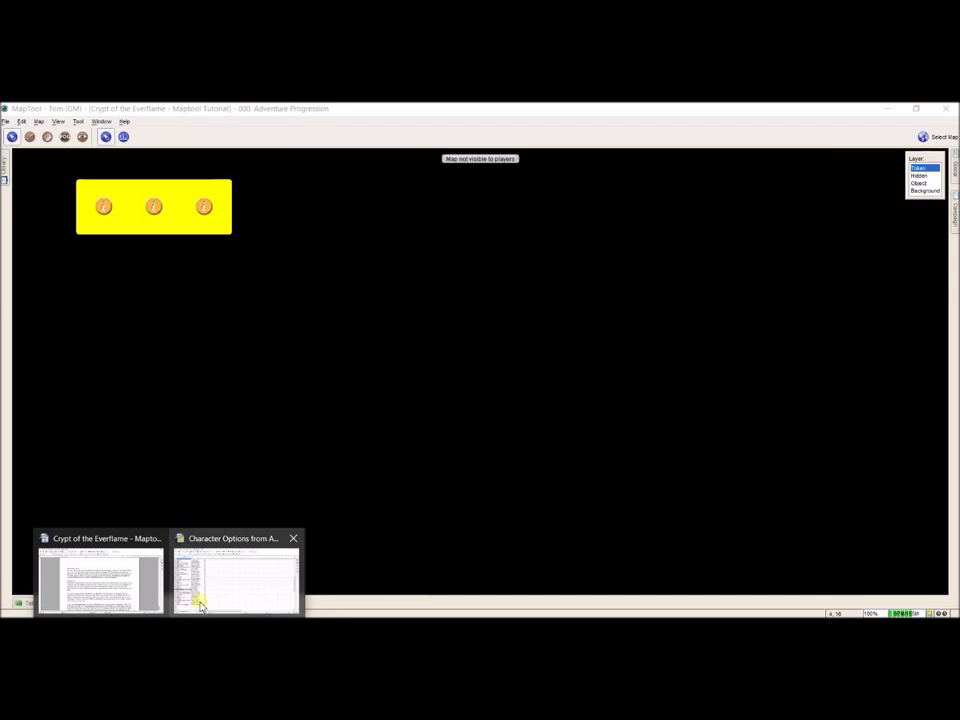
pyautogui.click(141, 568)
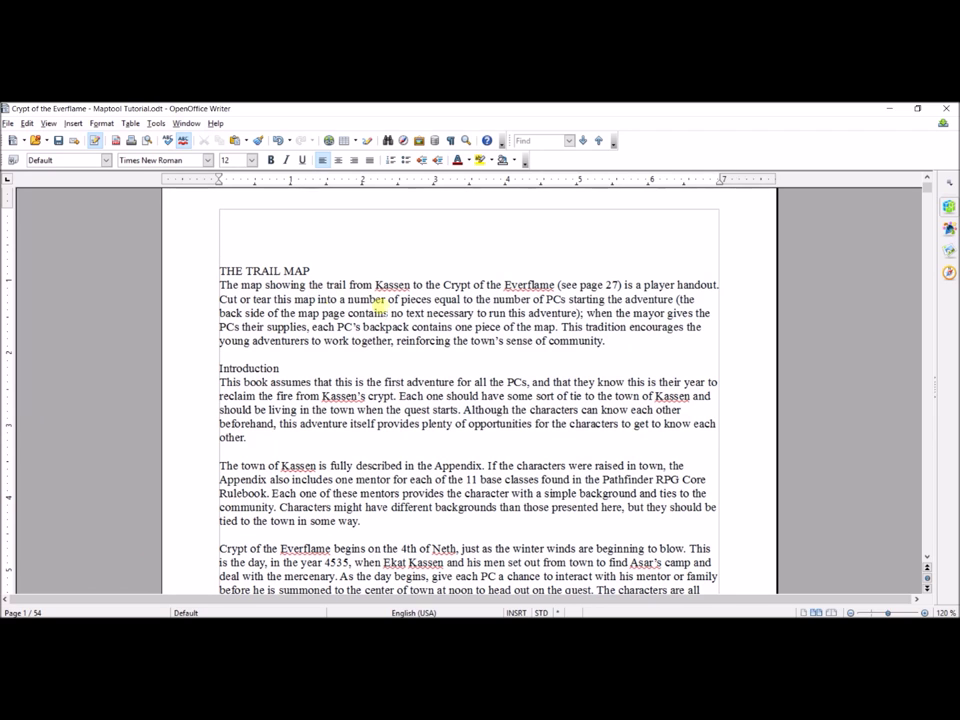
pyautogui.scroll(-2, 478, 334)
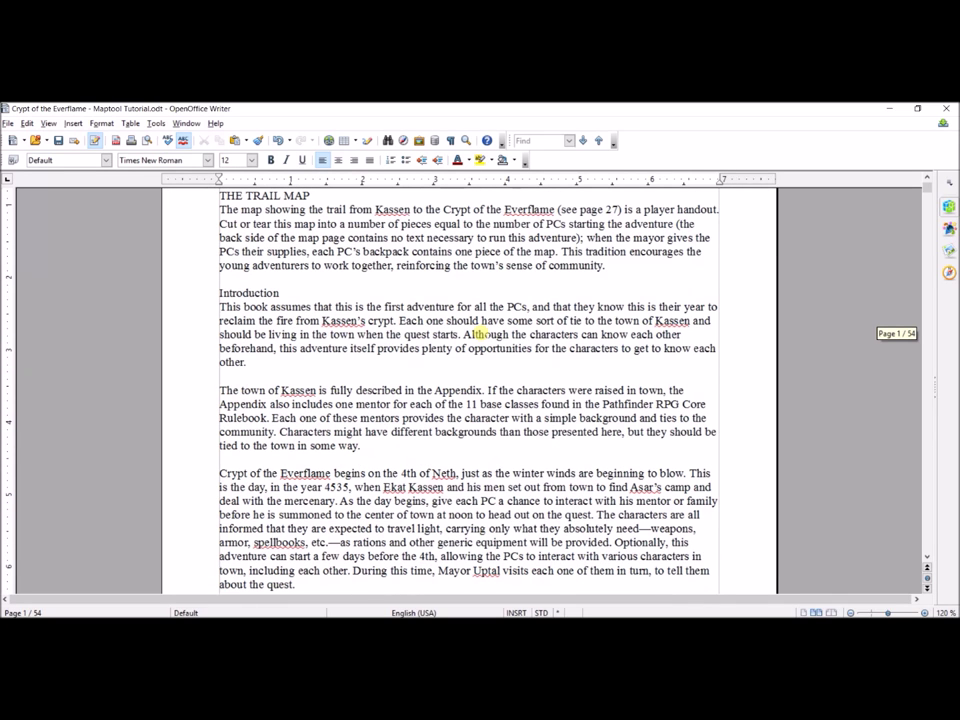
pyautogui.scroll(-6, 480, 334)
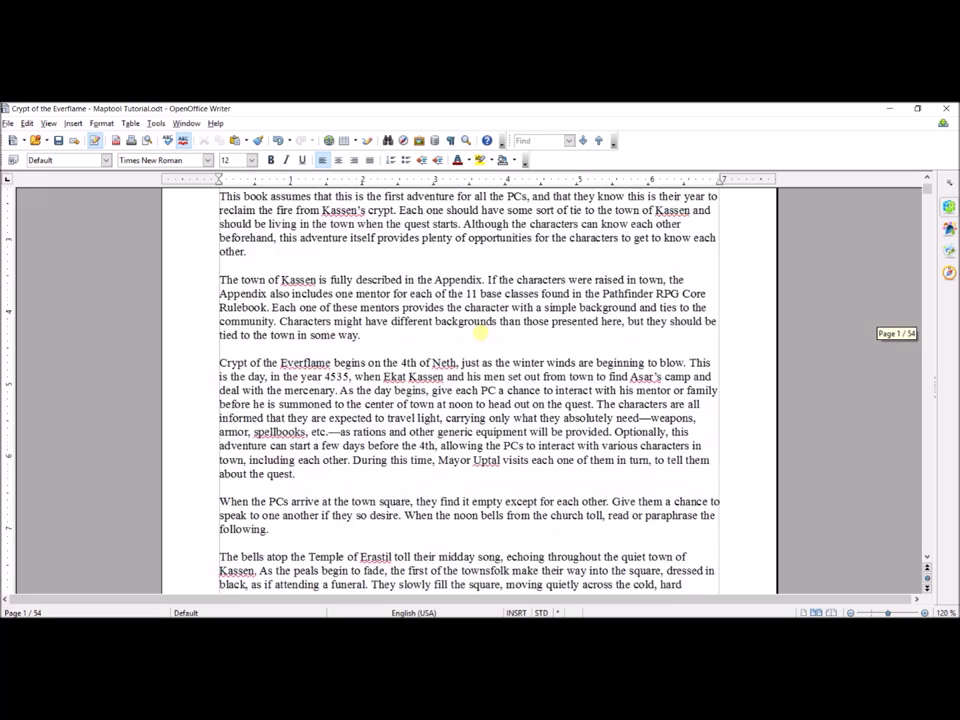
pyautogui.scroll(7, 482, 336)
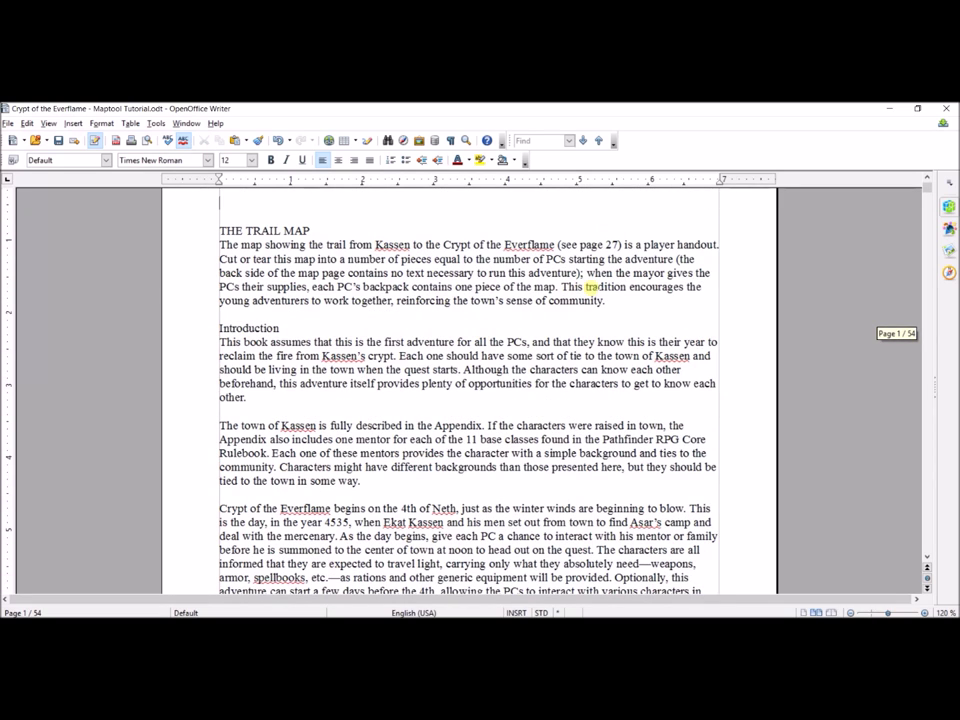